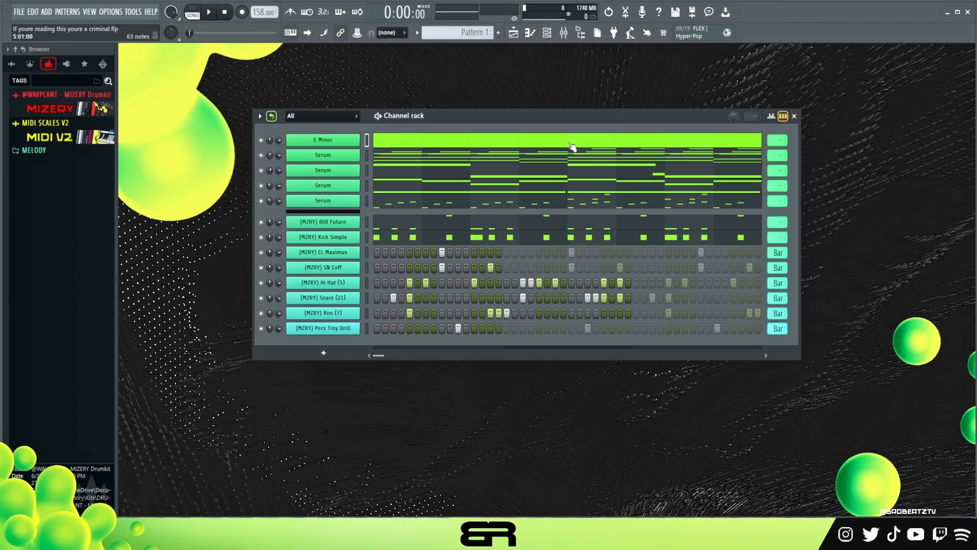
# Step: Play the whole pattern from the channel rack and look over the project tempo options
pyautogui.moveTo(487, 116)
pyautogui.mouseDown()
pyautogui.moveTo(497, 123)
pyautogui.moveTo(479, 108)
pyautogui.mouseUp()
pyautogui.click(193, 15)
pyautogui.press('space')
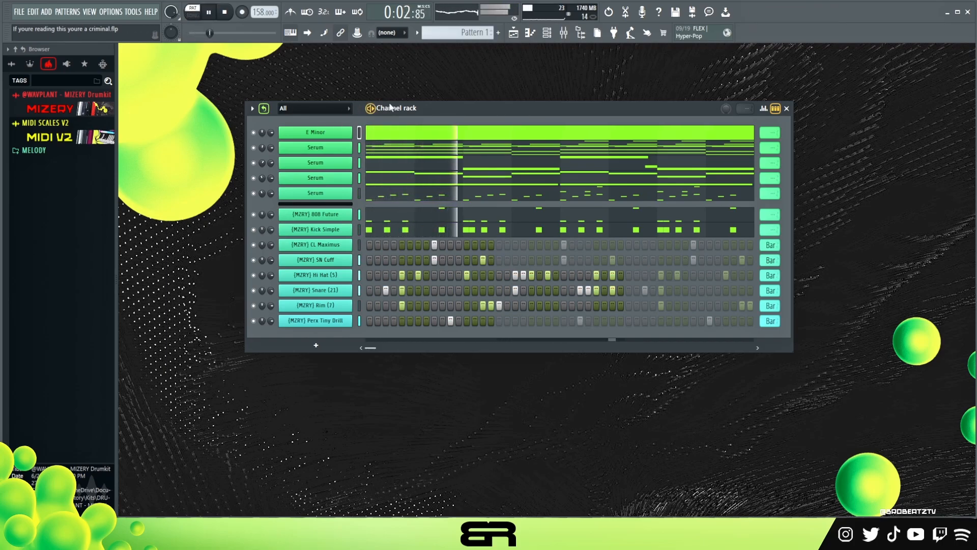
pyautogui.press('space')
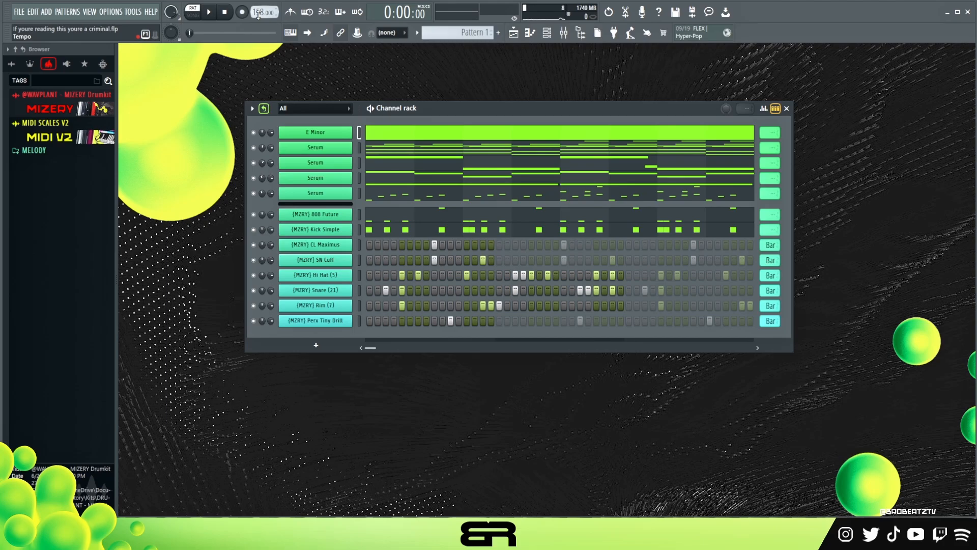
pyautogui.rightClick(258, 14)
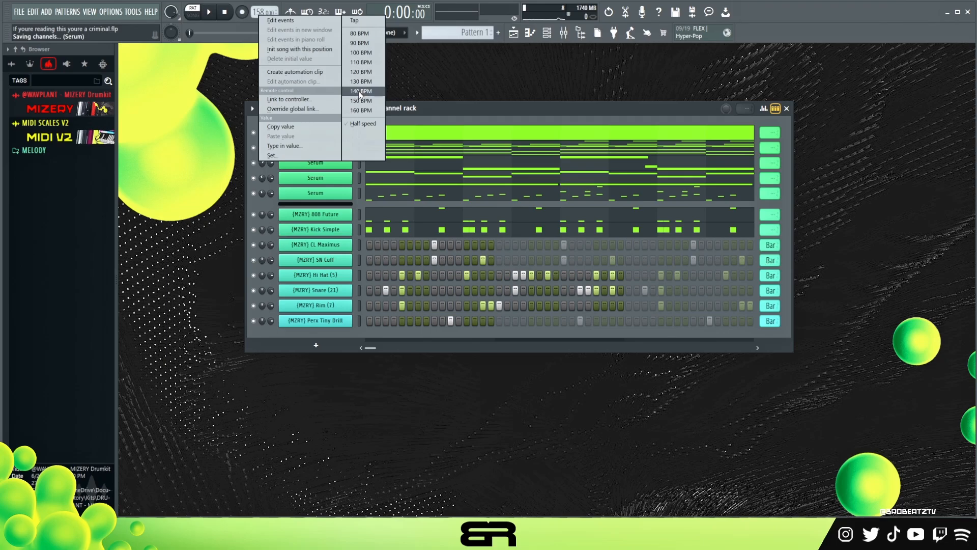
pyautogui.click(423, 109)
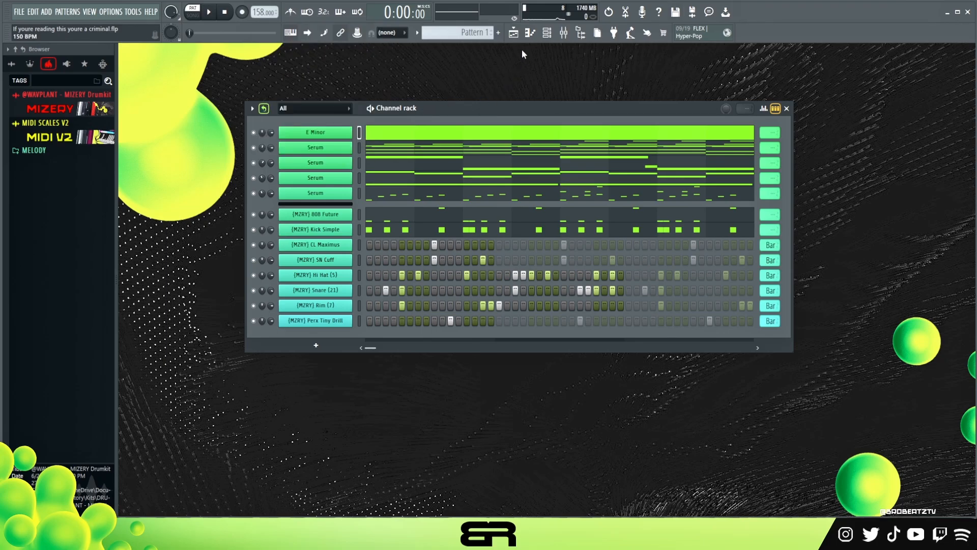
# Step: Close the channel rack and open the playlist arrangement
pyautogui.click(786, 110)
pyautogui.click(514, 32)
pyautogui.moveTo(284, 76); pyautogui.dragTo(265, 85)
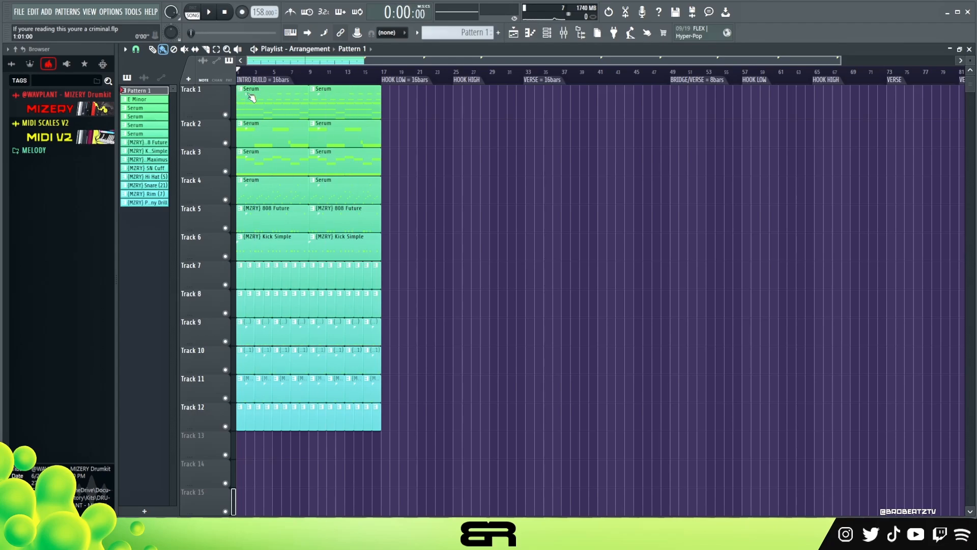
pyautogui.moveTo(412, 430); pyautogui.dragTo(259, 76)
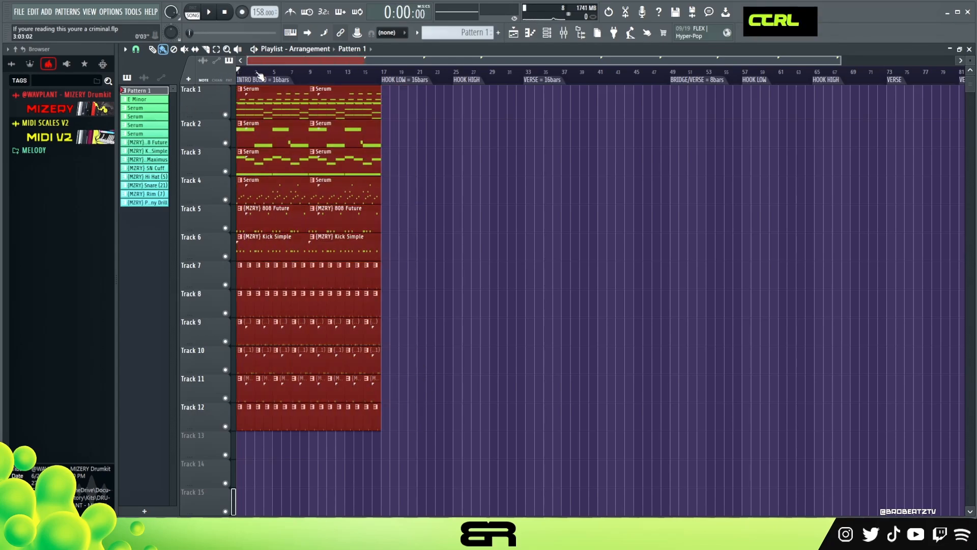
pyautogui.press('space')
pyautogui.press('space')
pyautogui.rightClick(446, 159)
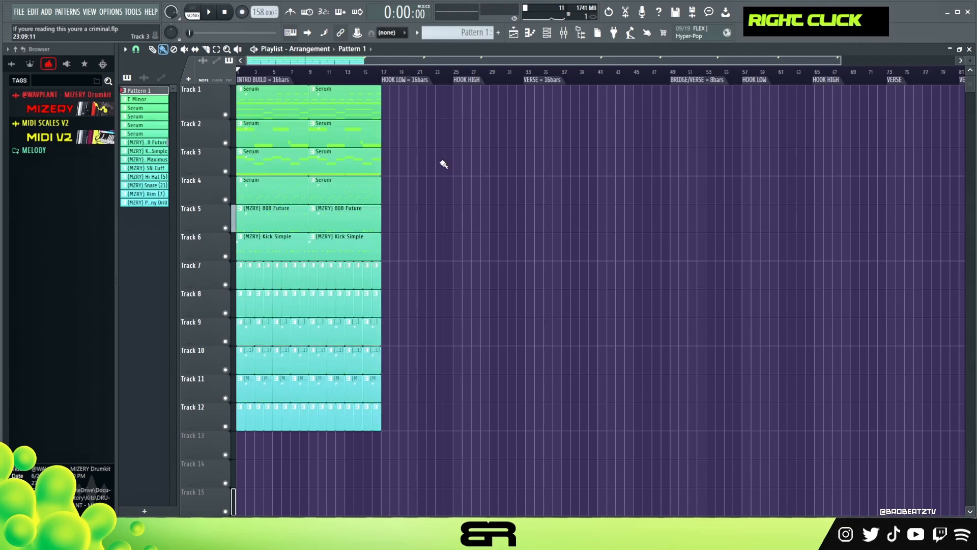
# Step: Move all clips on tracks 1 to 12 from the intro to the HOOK LOW marker at bar 17
pyautogui.moveTo(419, 104); pyautogui.dragTo(238, 431)
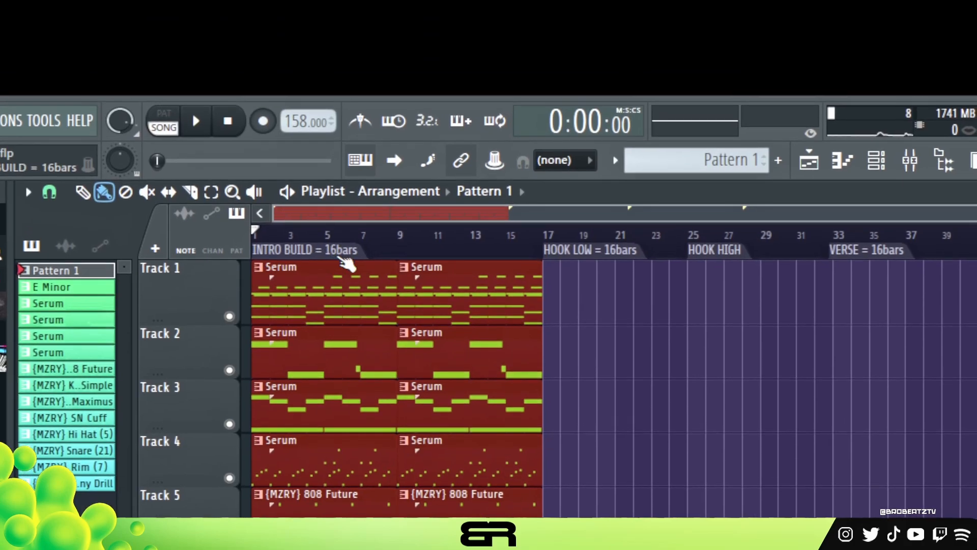
pyautogui.moveTo(338, 266); pyautogui.dragTo(613, 265)
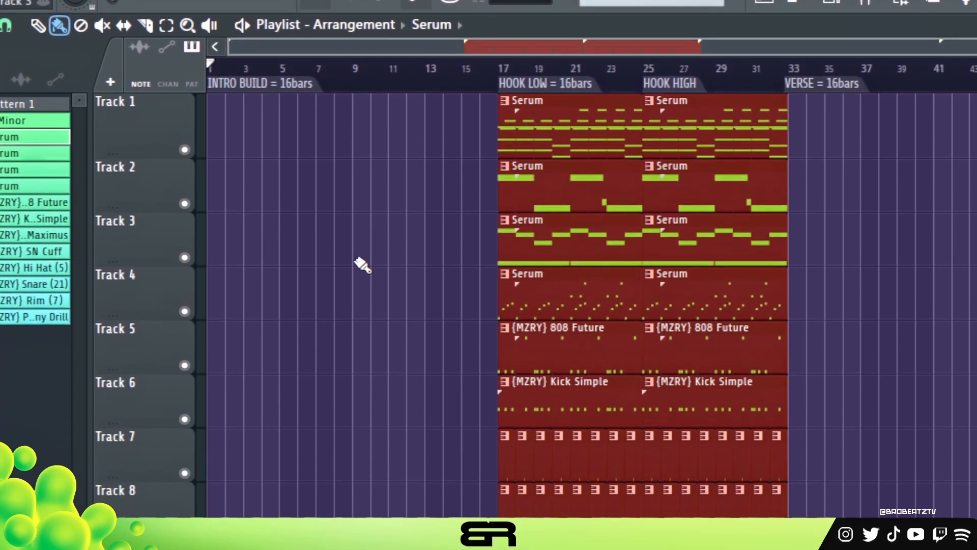
pyautogui.keyDown('ctrl'); pyautogui.click(359, 263); pyautogui.keyUp('ctrl')
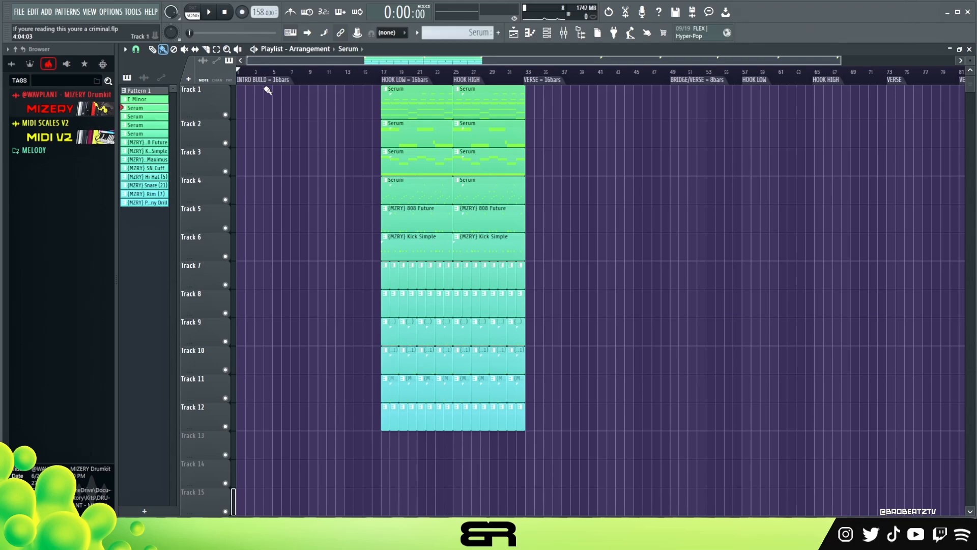
# Step: Fill the intro with the Serum clips of tracks 1 to 4, leaving tracks 3 and 4 empty until bar 9
pyautogui.moveTo(356, 102); pyautogui.dragTo(254, 193)
pyautogui.rightClick(285, 238)
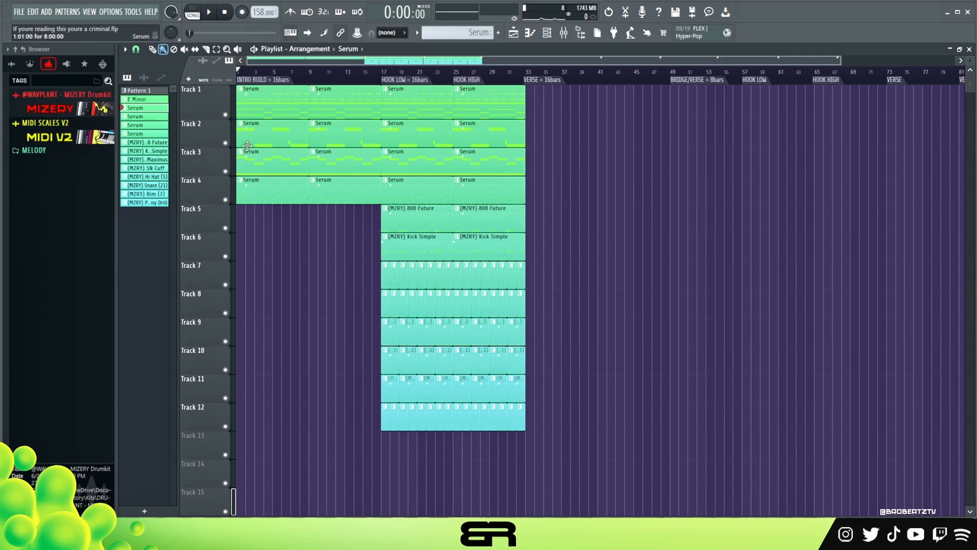
pyautogui.rightClick(272, 164)
pyautogui.rightClick(280, 193)
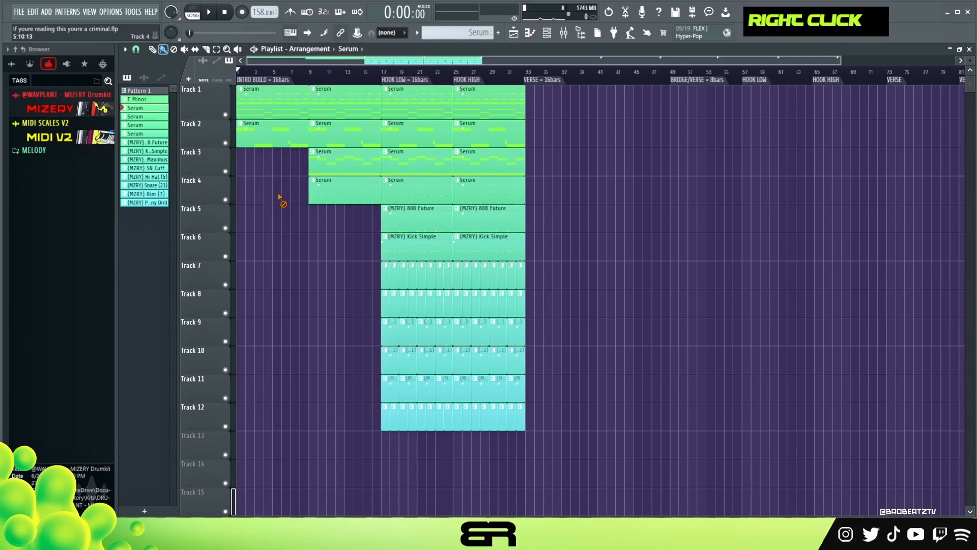
# Step: Play the intro from its start and across the transition at bar 9
pyautogui.click(309, 76)
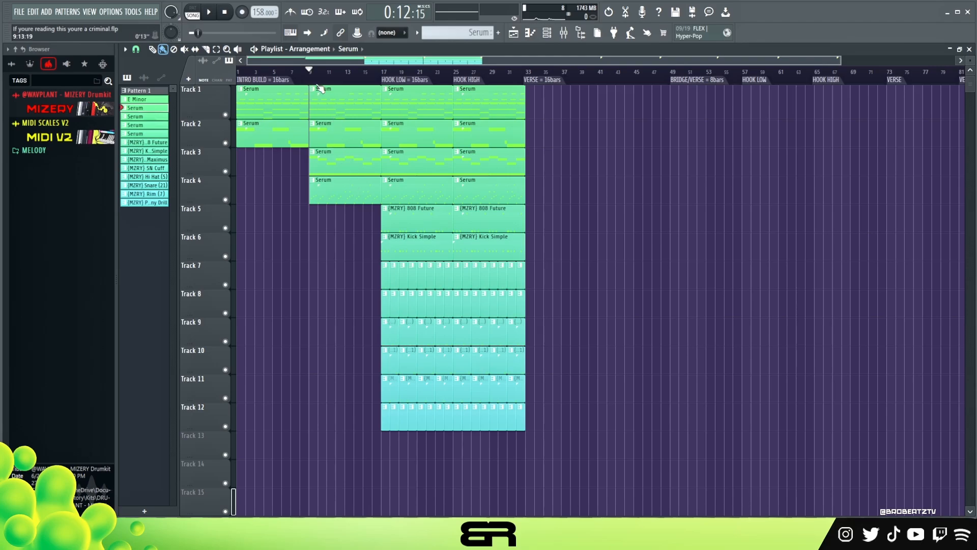
pyautogui.press('space')
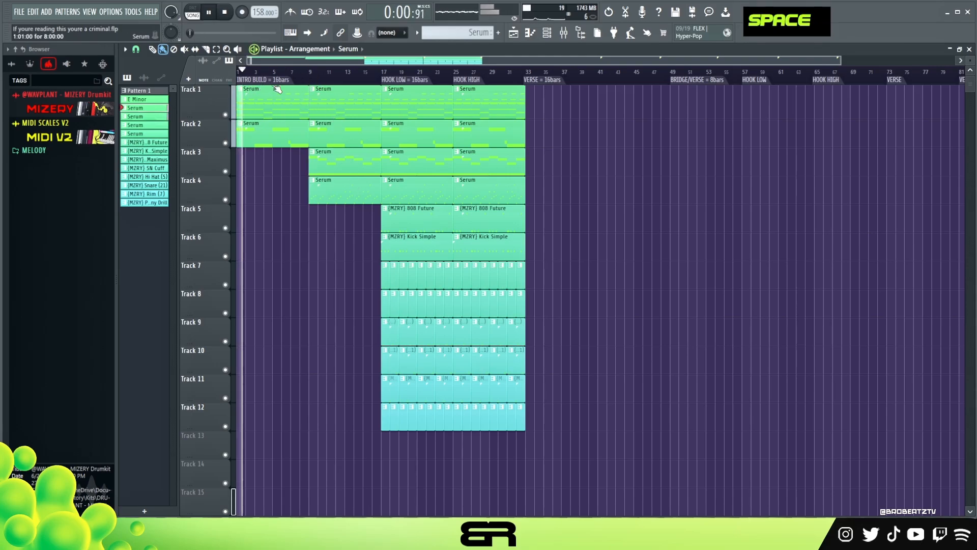
pyautogui.click(300, 73)
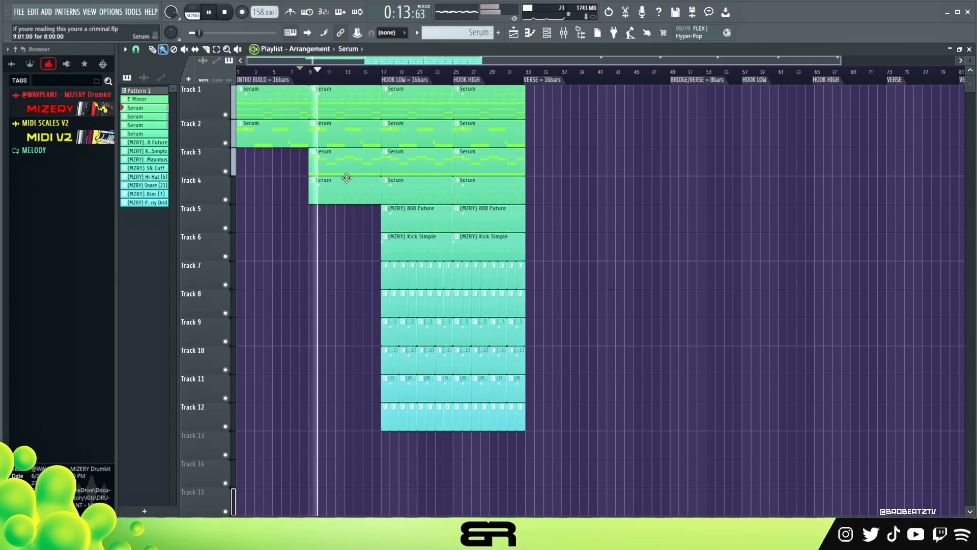
pyautogui.press('space')
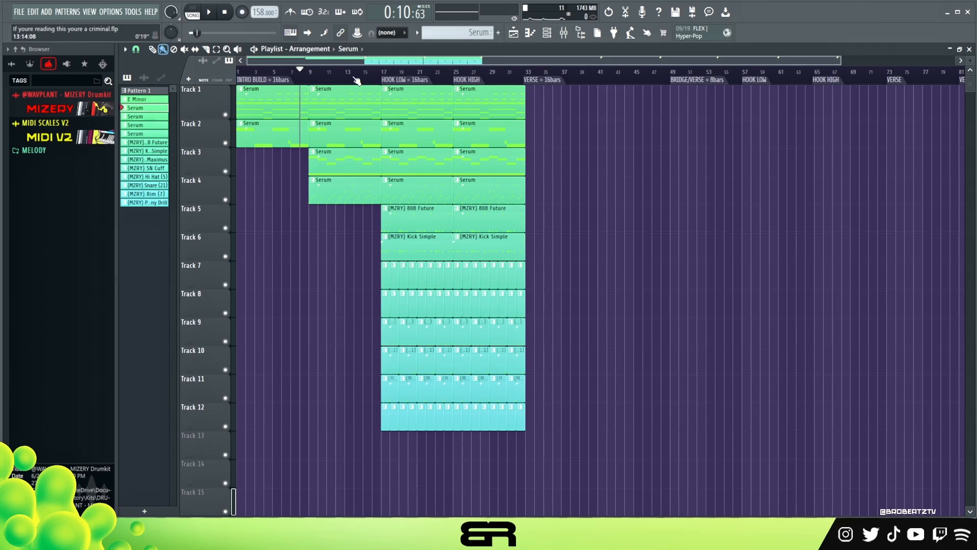
# Step: Delete the Kick Simple clip on track 6 from the HOOK LOW section
pyautogui.scroll(4, 357, 79)
pyautogui.scroll(2, 389, 75)
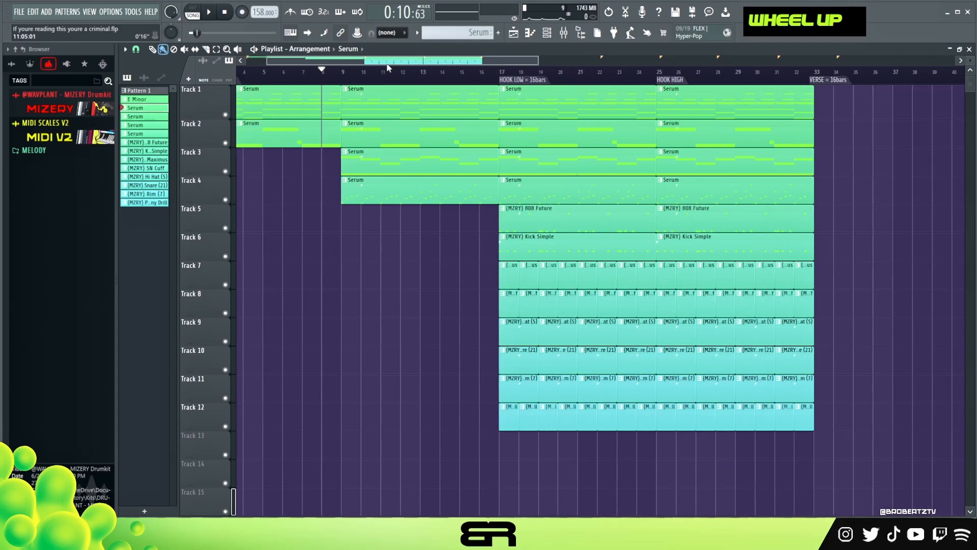
pyautogui.moveTo(391, 65); pyautogui.dragTo(393, 67)
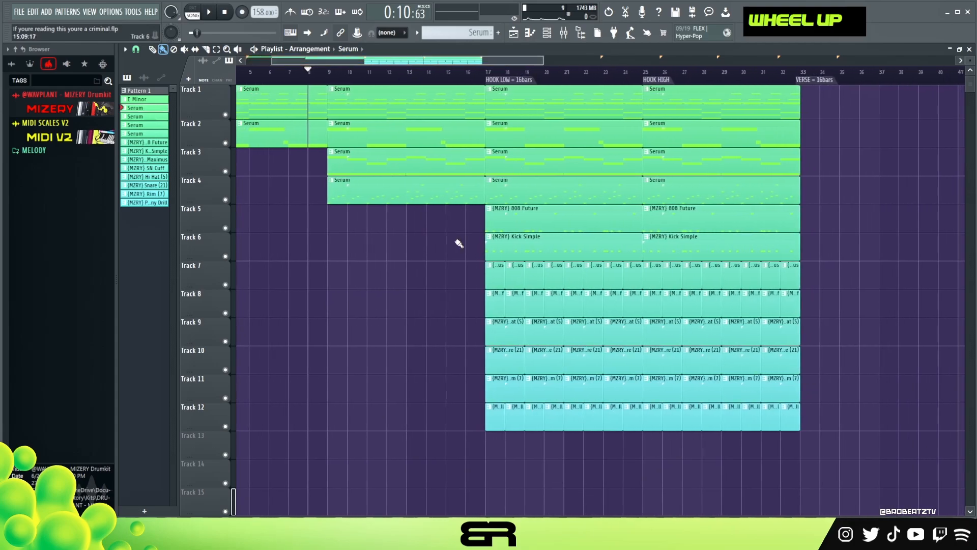
pyautogui.rightClick(513, 252)
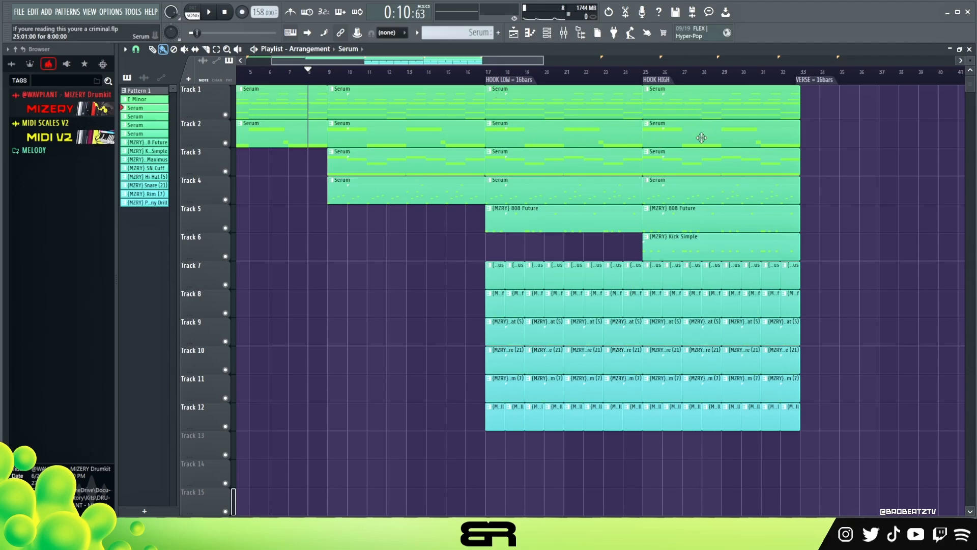
# Step: Trim the last HOOK LOW clips on tracks 8, 9 and 10 to leave about a half-bar gap before bar 25
pyautogui.moveTo(626, 294); pyautogui.dragTo(631, 359)
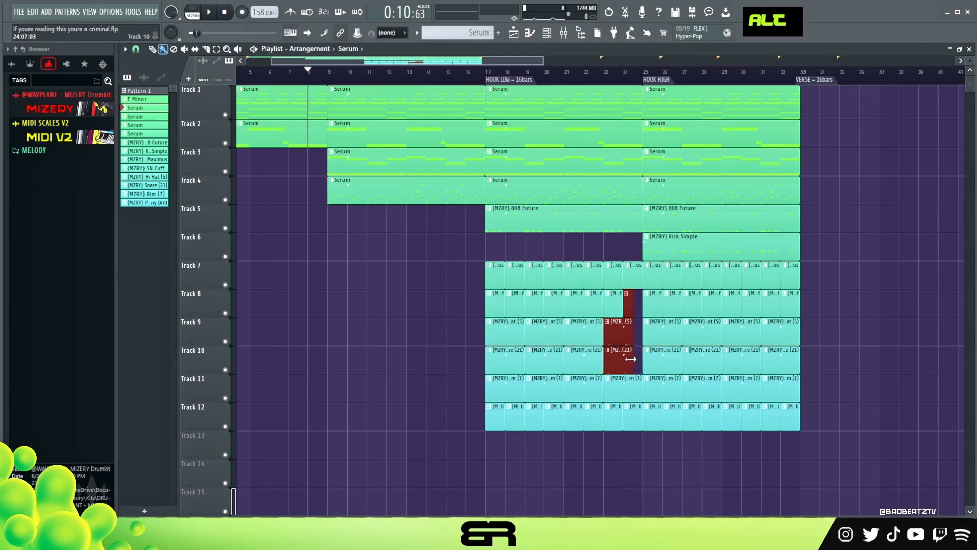
pyautogui.rightClick(430, 281)
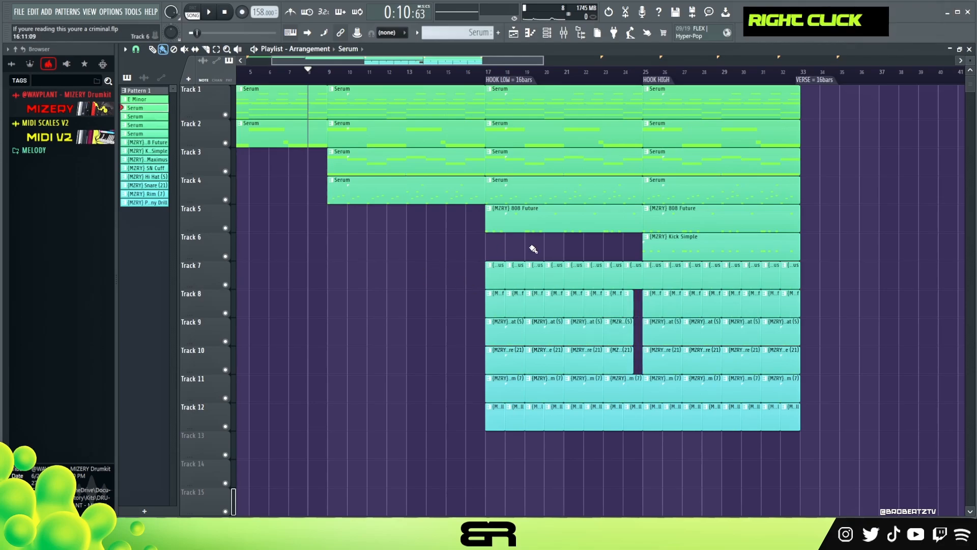
pyautogui.keyDown('alt'); pyautogui.click(638, 222); pyautogui.keyUp('alt')
# Step: Play the arrangement from bar 15 through HOOK LOW into HOOK HIGH
pyautogui.click(450, 75)
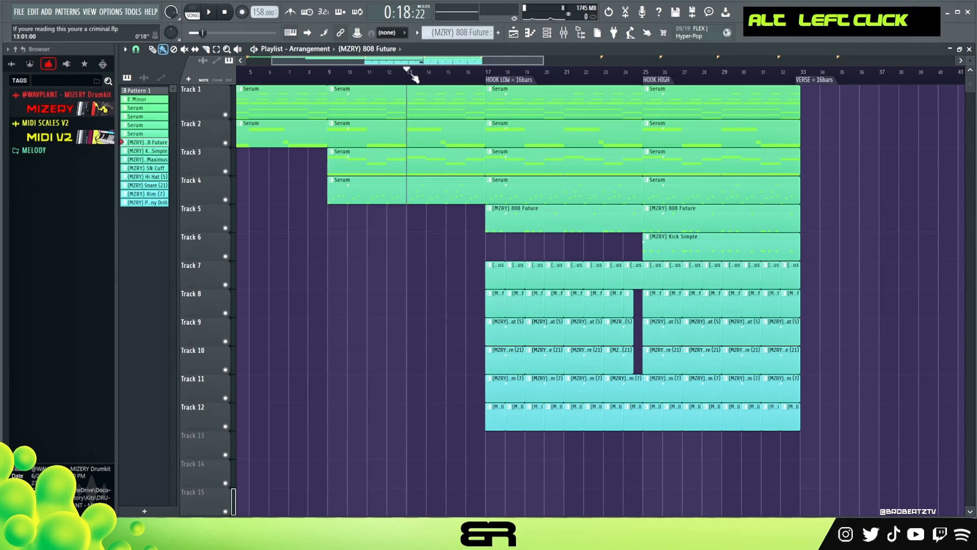
pyautogui.press('space')
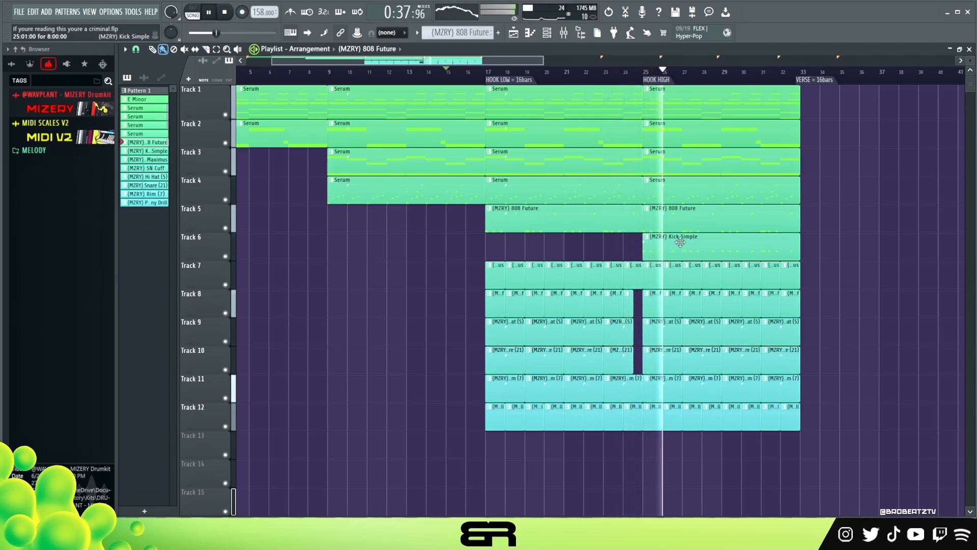
pyautogui.press('space')
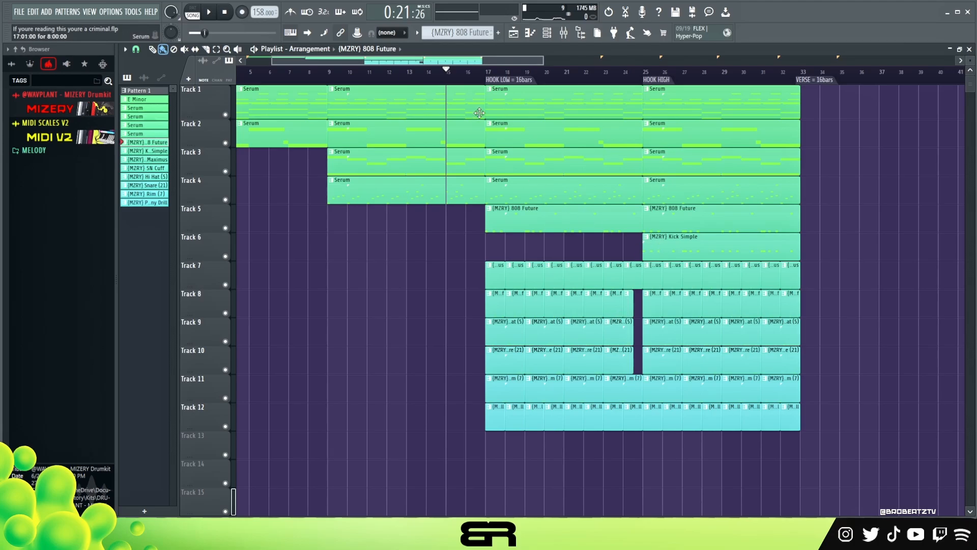
# Step: Create an automation clip for the mix level of FabFilter Pro-Q 3 on the M.BUS mixer track
pyautogui.scroll(-2, 476, 80)
pyautogui.scroll(1, 476, 80)
pyautogui.scroll(-1, 476, 80)
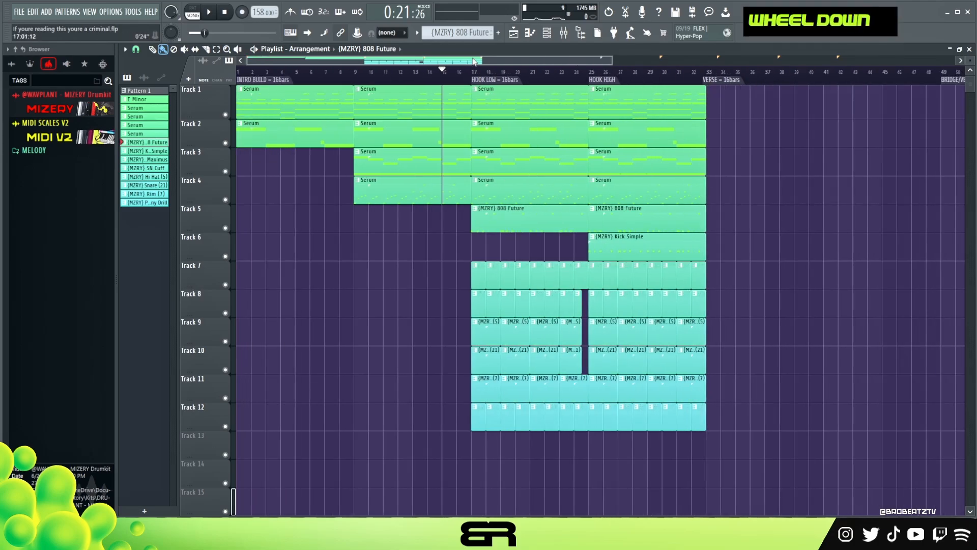
pyautogui.click(564, 33)
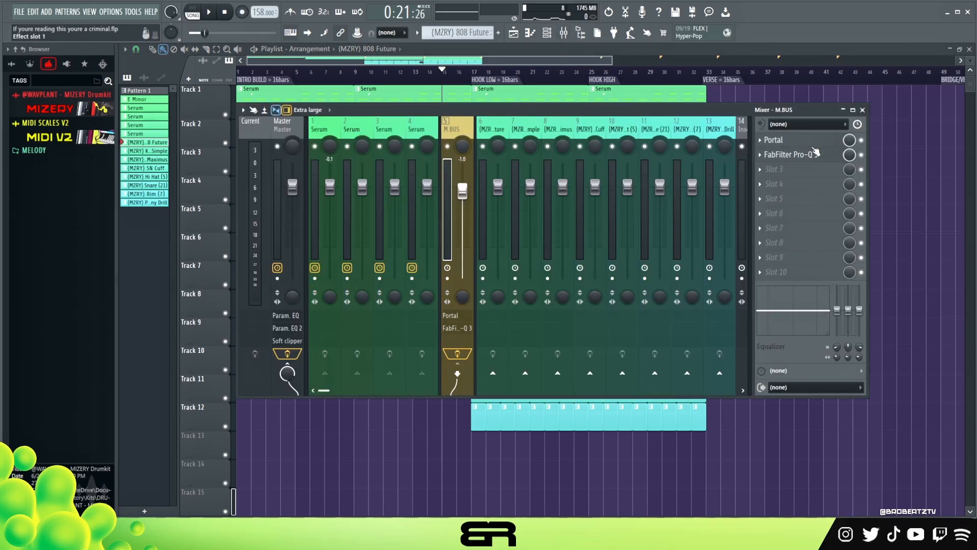
pyautogui.rightClick(850, 156)
pyautogui.click(881, 231)
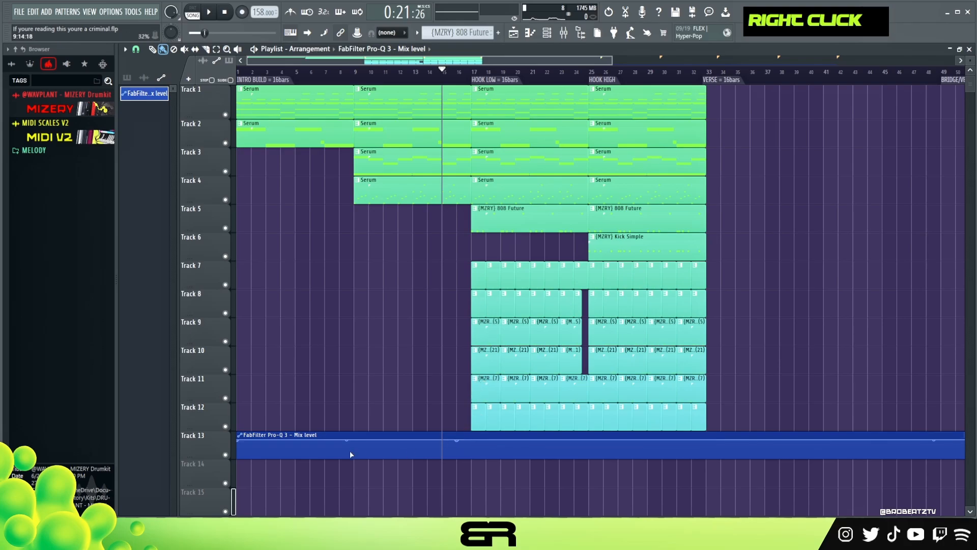
# Step: Shape the Pro-Q 3 mix level automation to stay low through the intro and rise sharply to 100% at bar 17, and play the transition
pyautogui.moveTo(237, 440); pyautogui.dragTo(237, 447)
pyautogui.moveTo(347, 447); pyautogui.dragTo(347, 450)
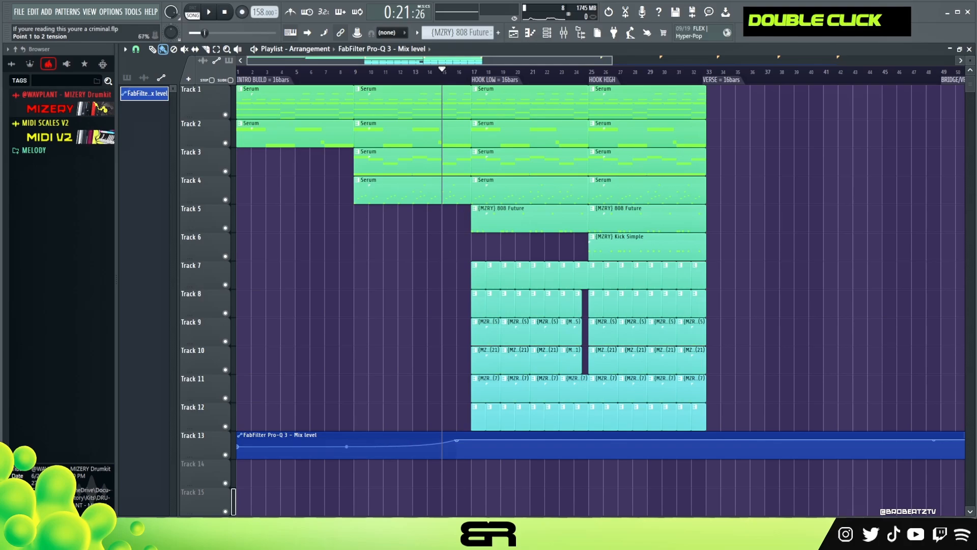
pyautogui.moveTo(457, 441); pyautogui.dragTo(477, 441)
pyautogui.rightClick(456, 447)
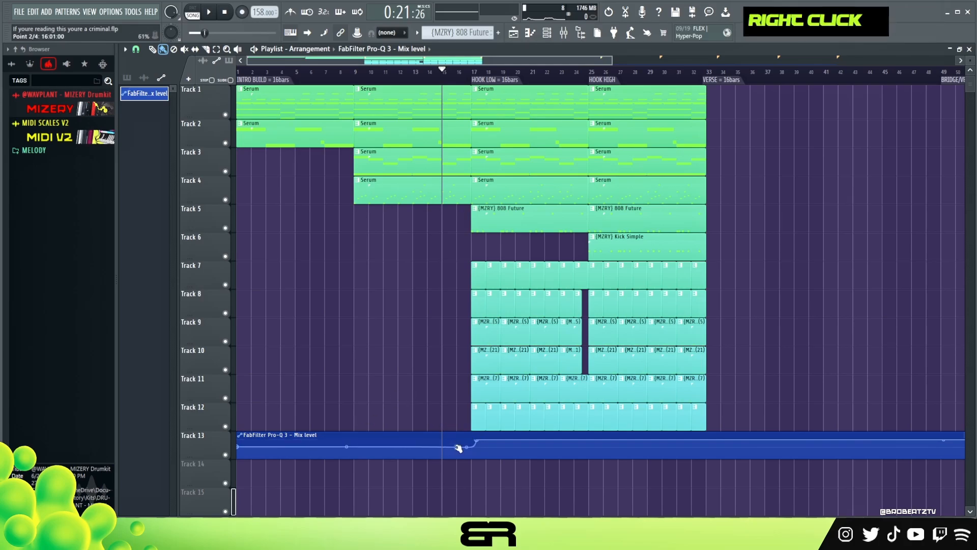
pyautogui.keyDown('alt'); pyautogui.click(474, 441); pyautogui.keyUp('alt')
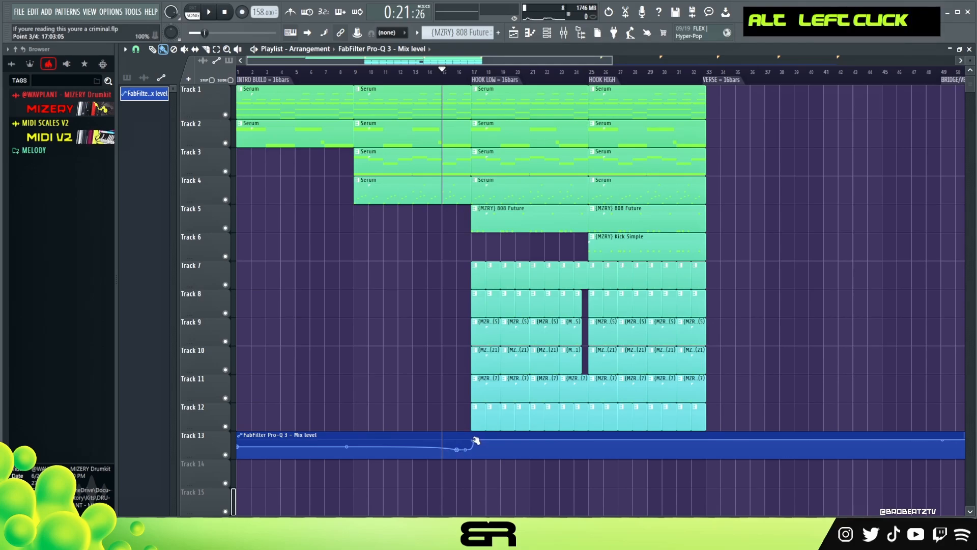
pyautogui.press('space')
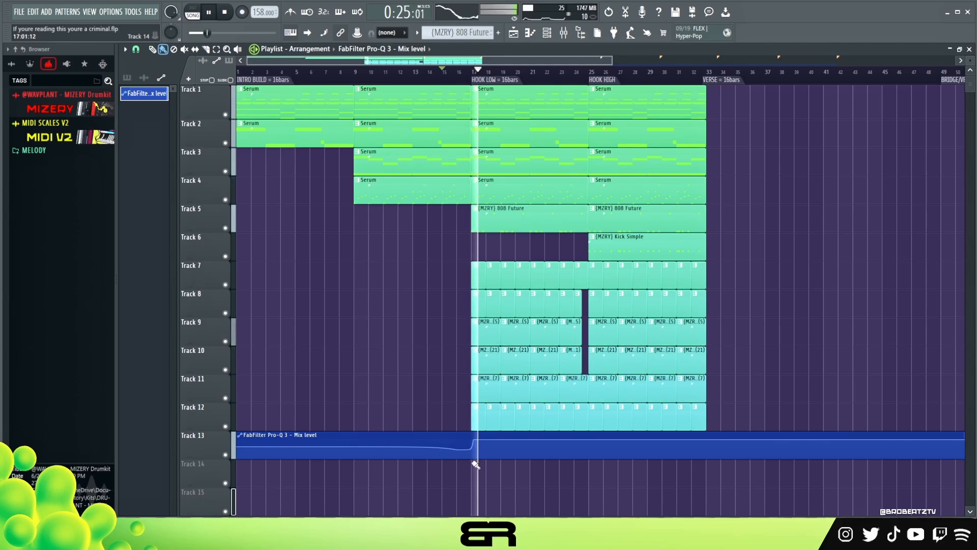
pyautogui.press('space')
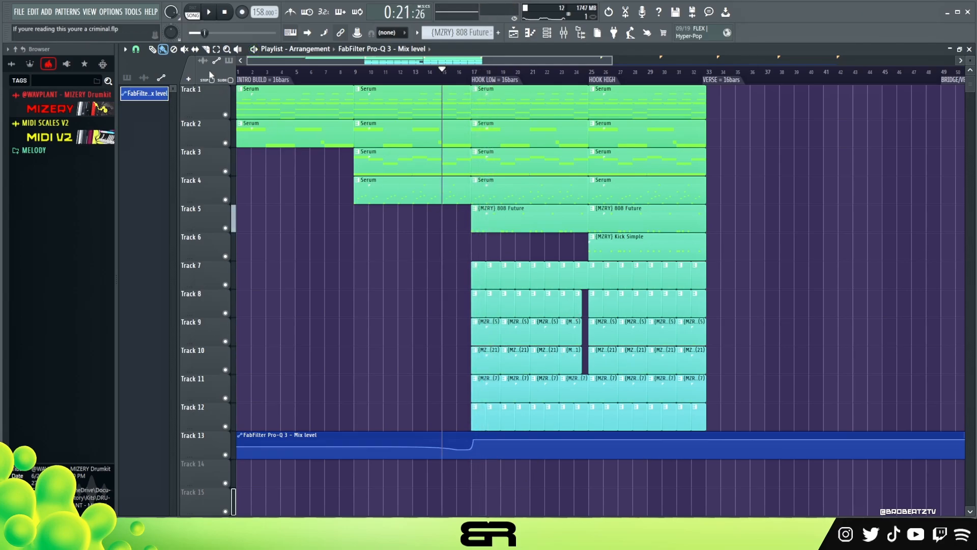
# Step: Slice the Pro-Q 3 mix level automation clip, delete the excess part and trim the rest to end at bar 33
pyautogui.keyDown('ctrl'); pyautogui.keyDown('shift'); pyautogui.click(338, 139); pyautogui.keyUp('shift'); pyautogui.keyUp('ctrl')
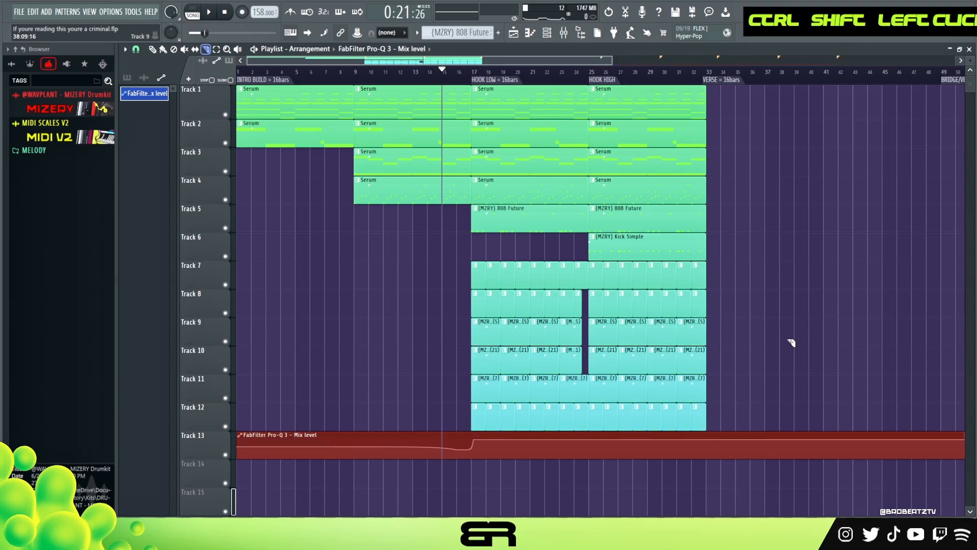
pyautogui.moveTo(750, 435); pyautogui.dragTo(750, 401)
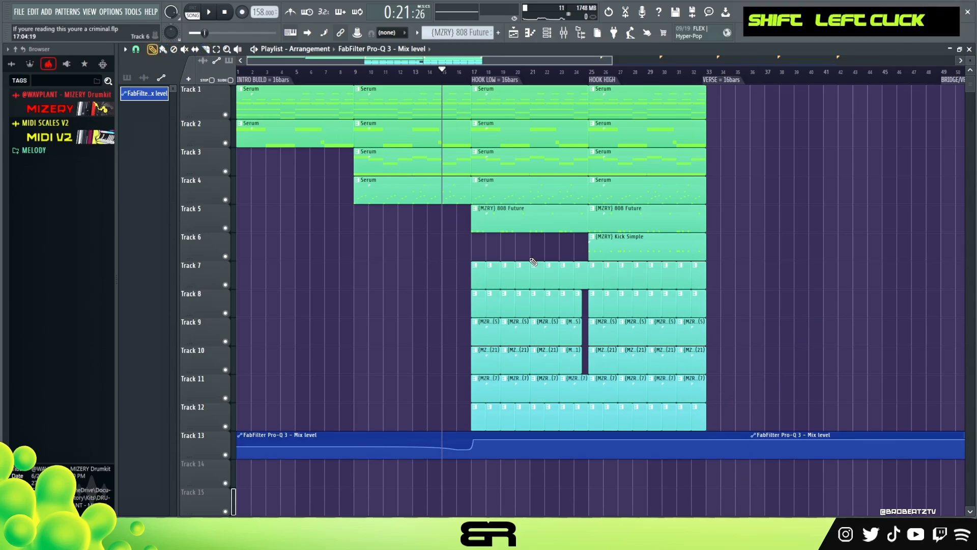
pyautogui.rightClick(774, 445)
pyautogui.moveTo(747, 431); pyautogui.dragTo(704, 437)
pyautogui.rightClick(748, 380)
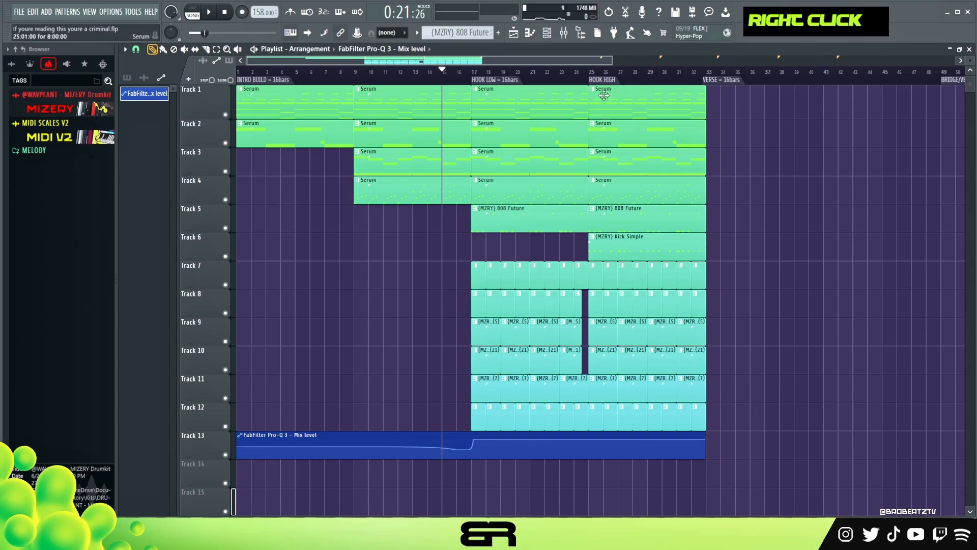
# Step: Shorten the last kick and percussion clips of HOOK HIGH on tracks 6 to 12 so they end partway through bar 32
pyautogui.moveTo(612, 60); pyautogui.dragTo(681, 61)
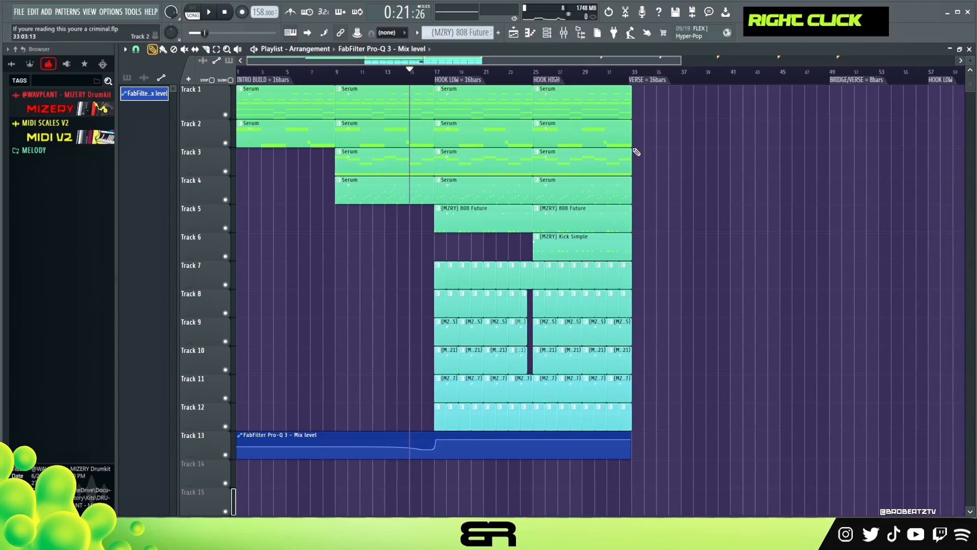
pyautogui.keyDown('alt'); pyautogui.click(629, 254); pyautogui.keyUp('alt')
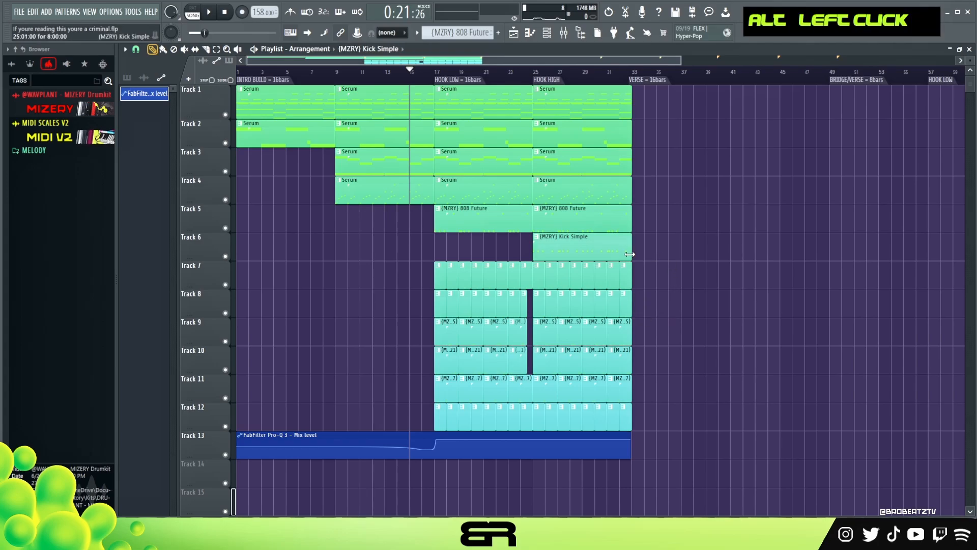
pyautogui.moveTo(646, 263); pyautogui.dragTo(626, 413)
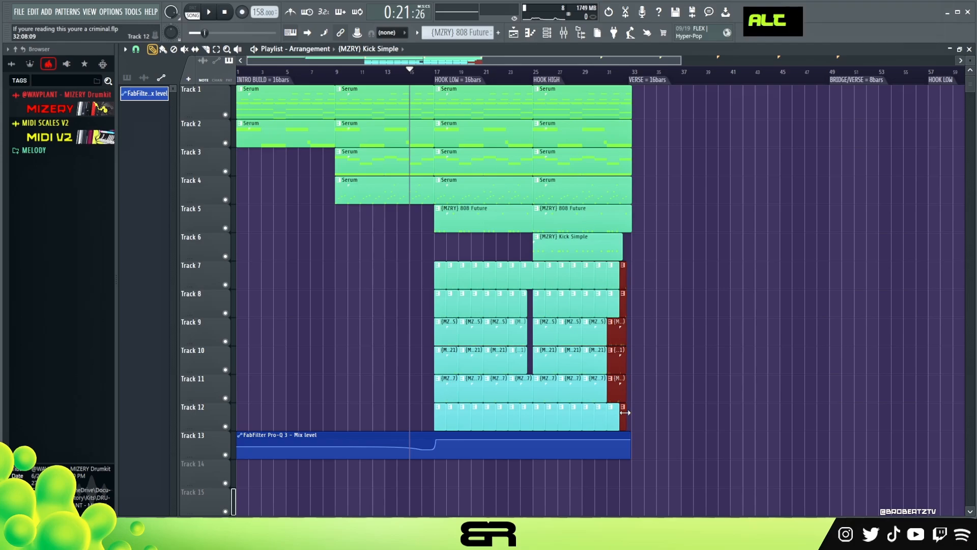
pyautogui.rightClick(680, 384)
# Step: Copy the 808 and the track 7 to 9 drum clips to bar 33, and continue the track 1 Serum clips to bar 57
pyautogui.moveTo(413, 206); pyautogui.dragTo(530, 337)
pyautogui.keyDown('shift'); pyautogui.moveTo(463, 218); pyautogui.dragTo(661, 215); pyautogui.keyUp('shift')
pyautogui.keyDown('ctrl'); pyautogui.click(566, 100); pyautogui.keyUp('ctrl')
pyautogui.keyDown('shift'); pyautogui.moveTo(566, 100); pyautogui.dragTo(861, 102); pyautogui.keyUp('shift')
pyautogui.moveTo(668, 60); pyautogui.dragTo(642, 64)
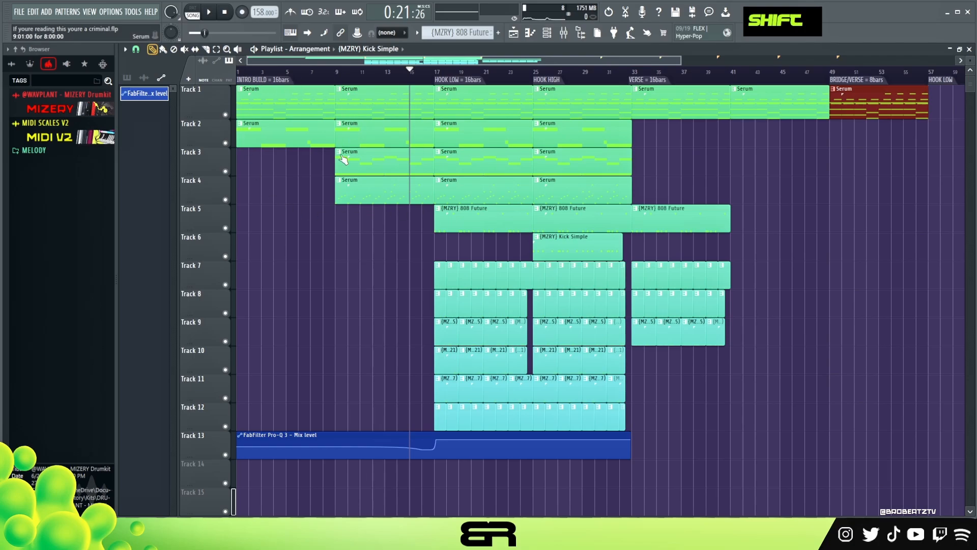
# Step: Fill bars 41 to 49 of the VERSE with copies of the track 3 Serum, 808, kick and track 7 to 9 drum clips
pyautogui.rightClick(371, 255)
pyautogui.moveTo(377, 160); pyautogui.dragTo(772, 161)
pyautogui.rightClick(809, 212)
pyautogui.moveTo(742, 175); pyautogui.dragTo(629, 346)
pyautogui.moveTo(672, 221); pyautogui.dragTo(776, 222)
pyautogui.keyDown('ctrl'); pyautogui.click(577, 249); pyautogui.keyUp('ctrl')
pyautogui.moveTo(576, 250); pyautogui.dragTo(828, 248)
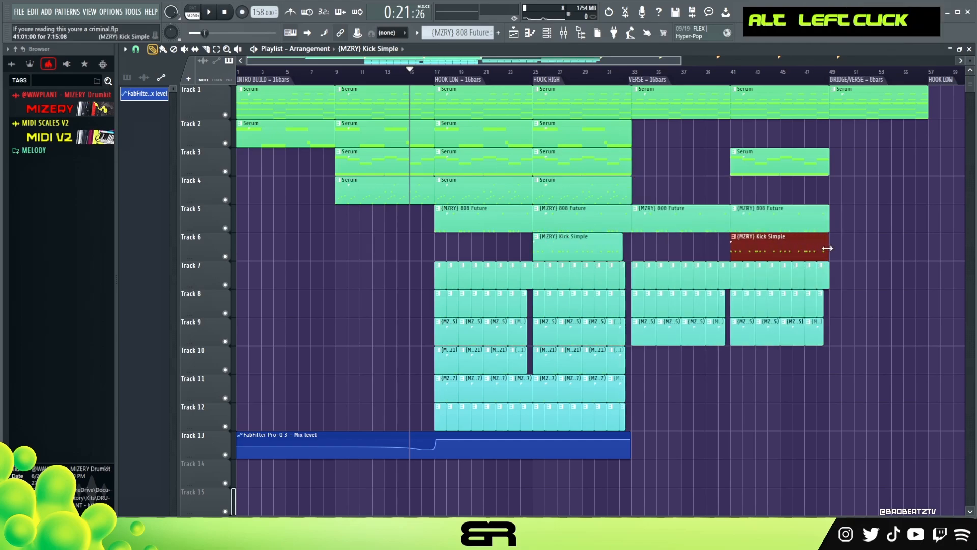
# Step: Copy the 808 clip and the track 2 and 3 Serum clips into the BRIDGE/VERSE section at bar 49
pyautogui.rightClick(882, 222)
pyautogui.keyDown('ctrl'); pyautogui.click(767, 222); pyautogui.keyUp('ctrl')
pyautogui.moveTo(767, 222); pyautogui.dragTo(865, 222)
pyautogui.rightClick(862, 190)
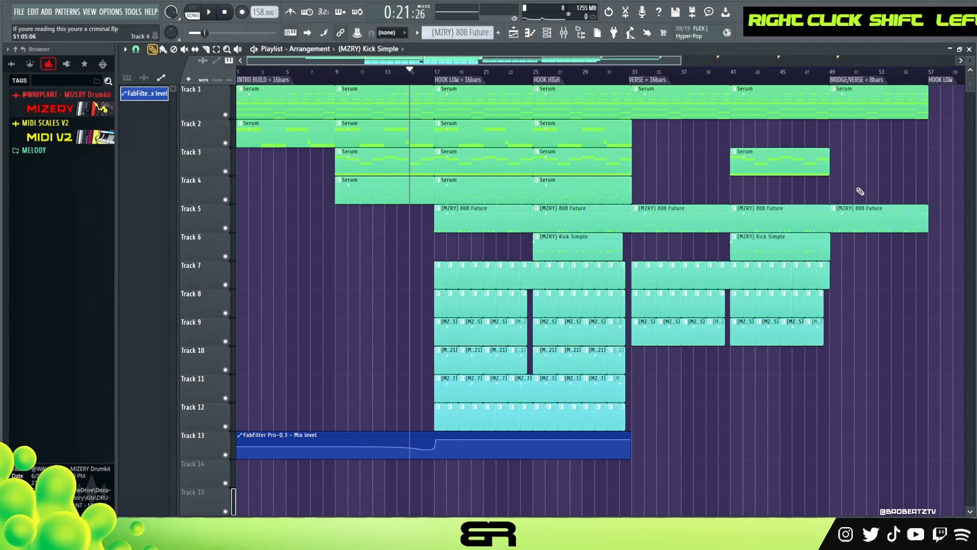
pyautogui.keyDown('ctrl'); pyautogui.click(602, 160); pyautogui.keyUp('ctrl')
pyautogui.moveTo(602, 159); pyautogui.dragTo(886, 154)
pyautogui.rightClick(825, 139)
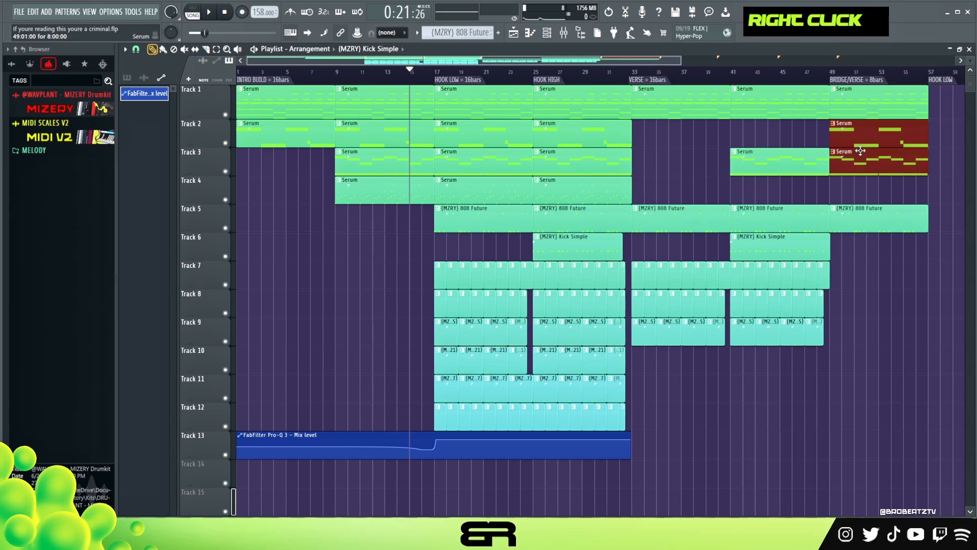
pyautogui.keyDown('ctrl'); pyautogui.click(873, 166); pyautogui.keyUp('ctrl')
pyautogui.rightClick(876, 191)
# Step: Play the arrangement from bar 32 through the first half of the VERSE section
pyautogui.scroll(4, 656, 97)
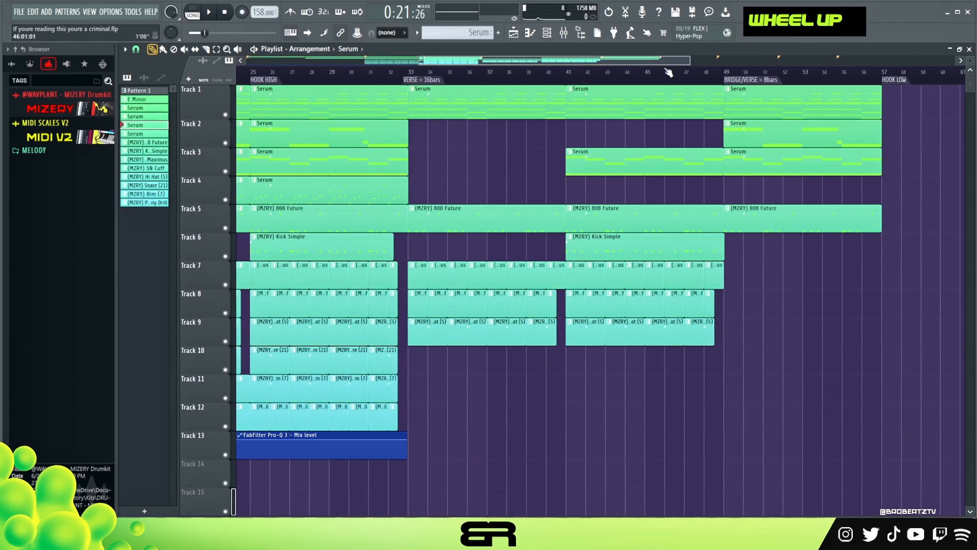
pyautogui.hscroll(3, 662, 63)
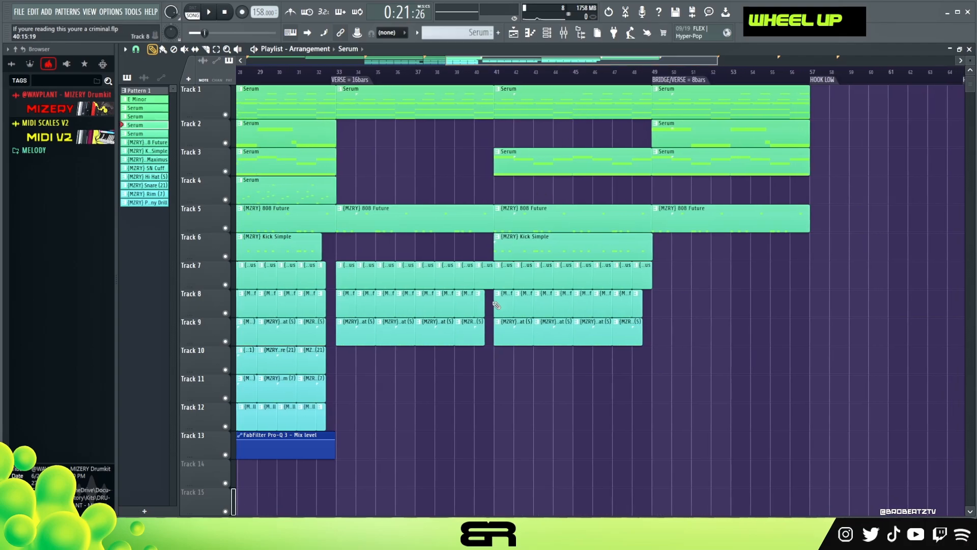
pyautogui.press('space')
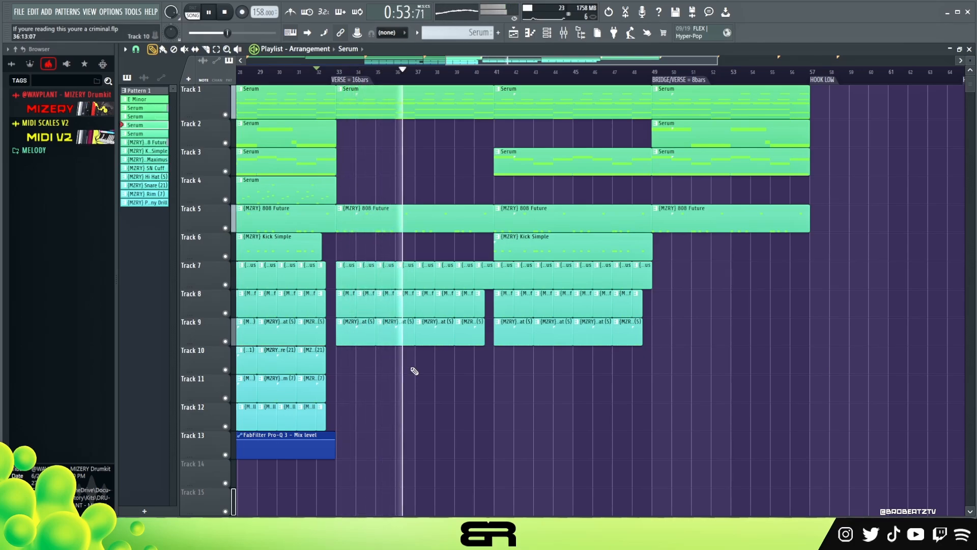
pyautogui.moveTo(334, 397)
pyautogui.mouseDown()
pyautogui.moveTo(290, 415)
pyautogui.moveTo(407, 397)
pyautogui.mouseUp()
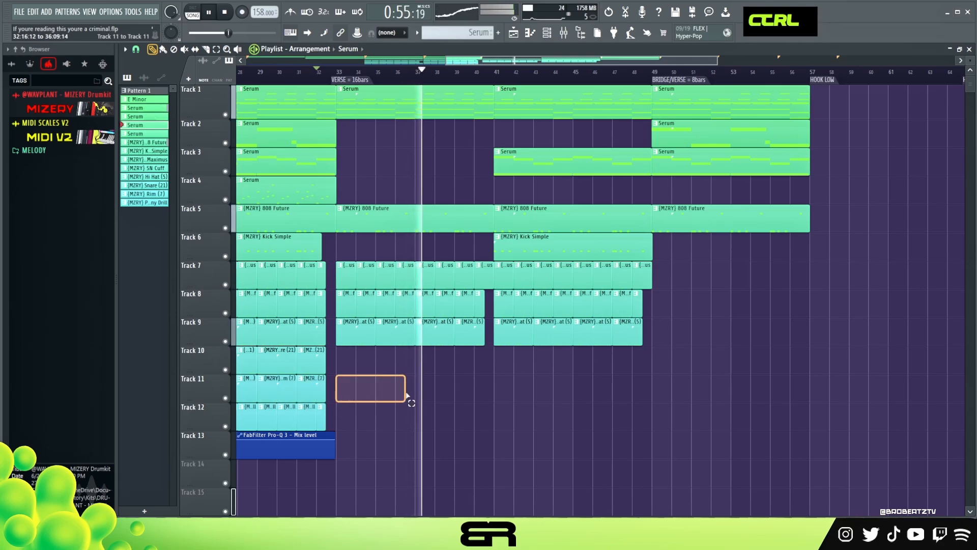
pyautogui.rightClick(491, 391)
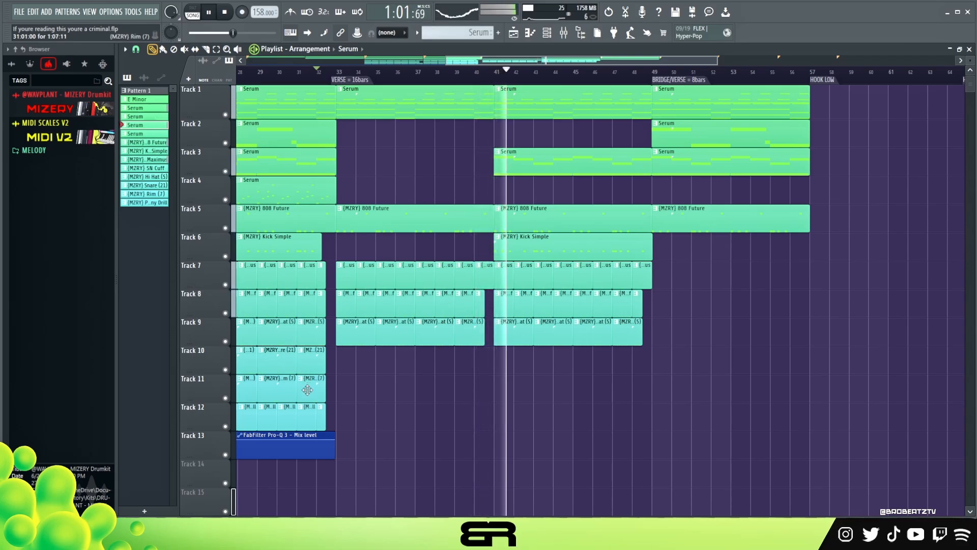
pyautogui.press('space')
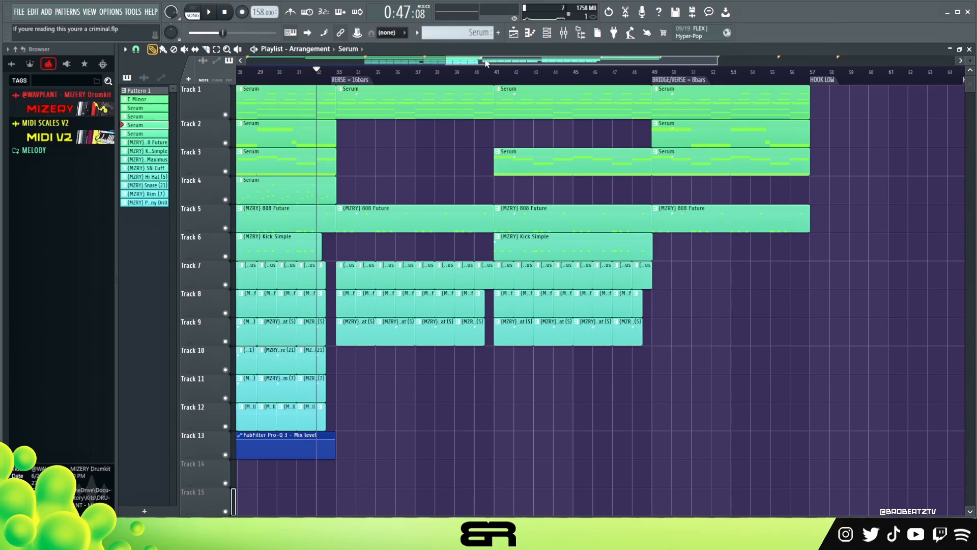
# Step: Copy all HOOK LOW and HOOK HIGH clips on tracks 1 to 12 to bar 57
pyautogui.scroll(-5, 491, 62)
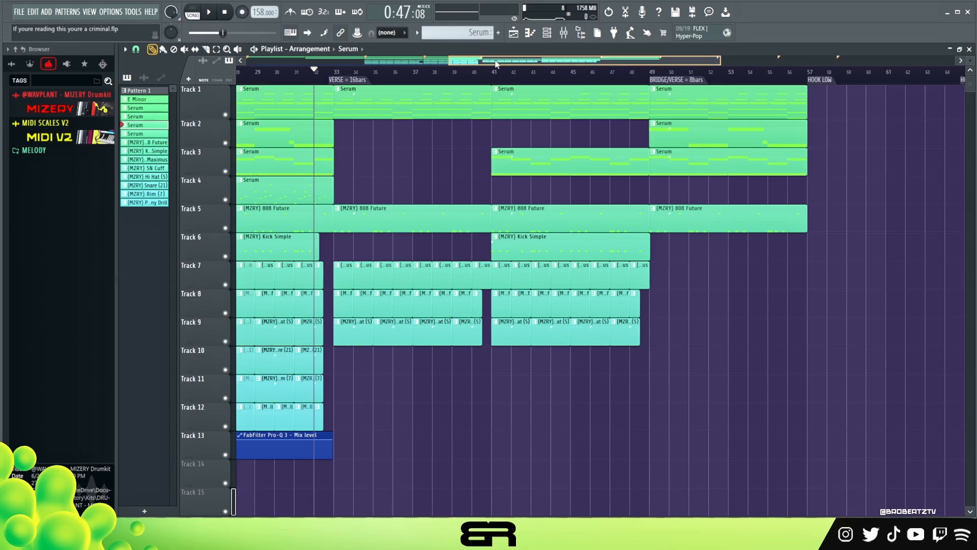
pyautogui.moveTo(317, 86); pyautogui.dragTo(468, 397)
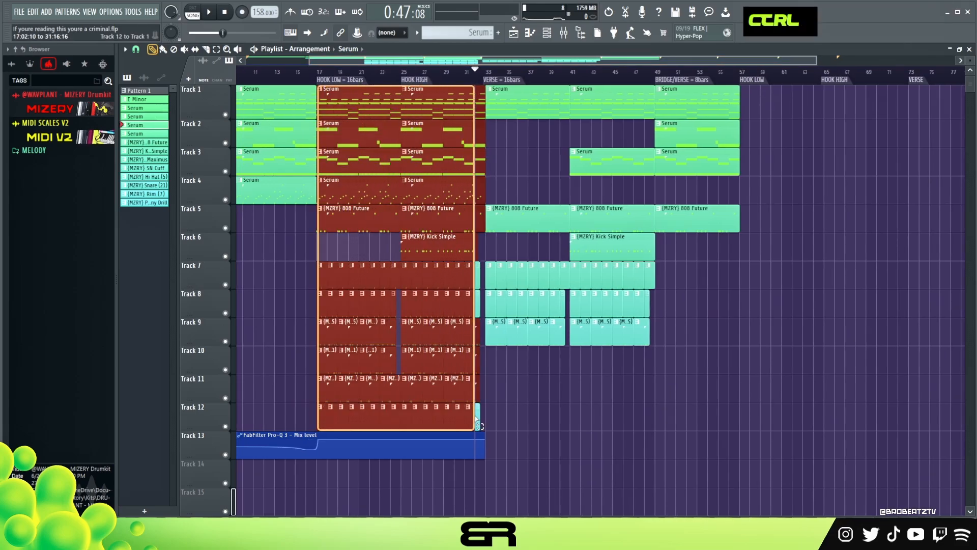
pyautogui.moveTo(346, 111); pyautogui.dragTo(769, 111)
pyautogui.rightClick(713, 264)
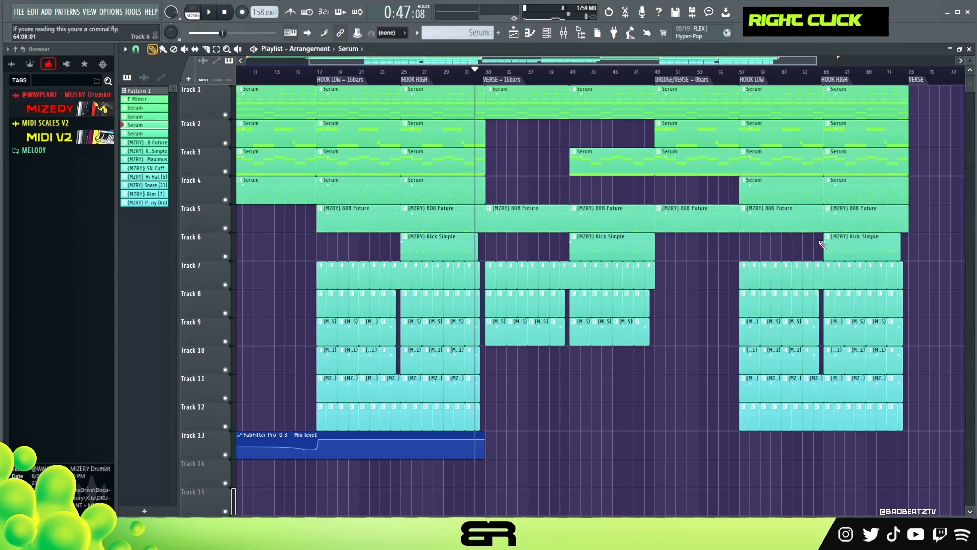
# Step: Add a kick clip to the second HOOK LOW from bar 57 to bar 65, and play the transition from bar 55
pyautogui.keyDown('ctrl'); pyautogui.click(864, 244); pyautogui.keyUp('ctrl')
pyautogui.moveTo(864, 244); pyautogui.dragTo(821, 248)
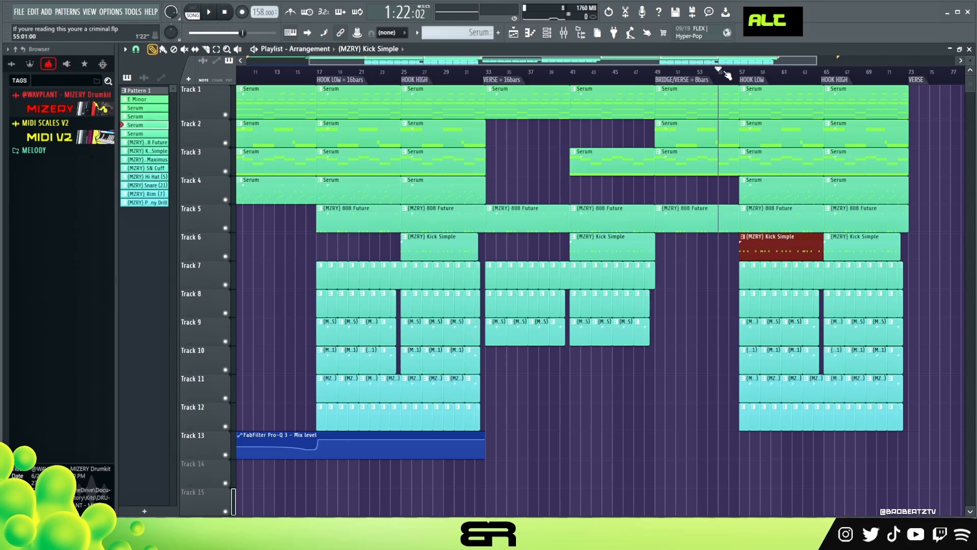
pyautogui.press('space')
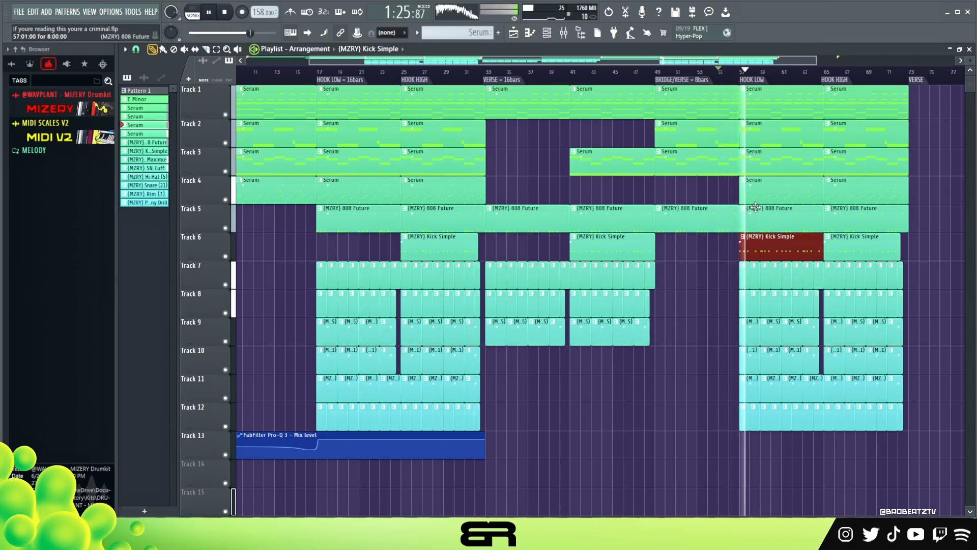
pyautogui.press('space')
# Step: Shorten the BRIDGE/VERSE clips on tracks 2, 3 and 5 to end around bar 56, and play the drop into the second hook
pyautogui.moveTo(726, 99); pyautogui.dragTo(727, 167)
pyautogui.moveTo(735, 220); pyautogui.dragTo(731, 219)
pyautogui.press('space')
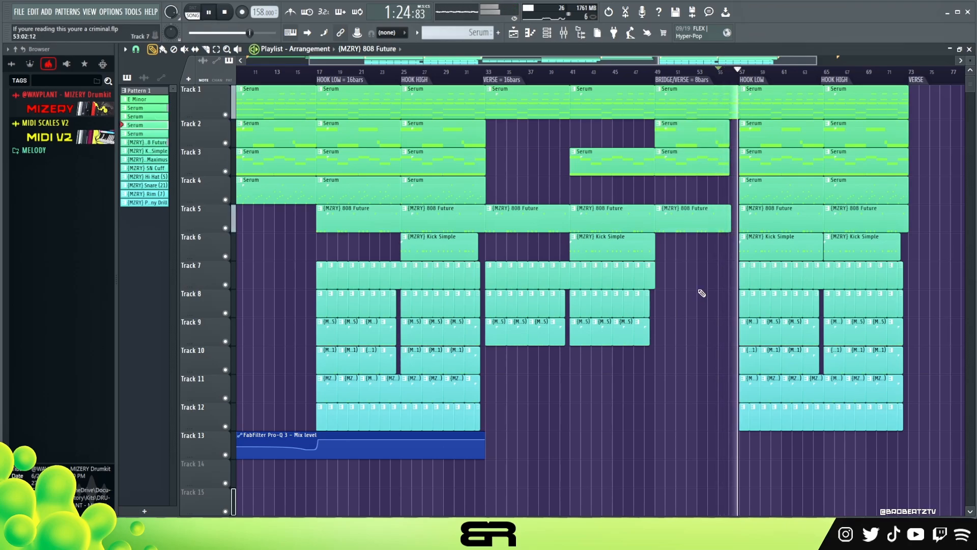
pyautogui.press('space')
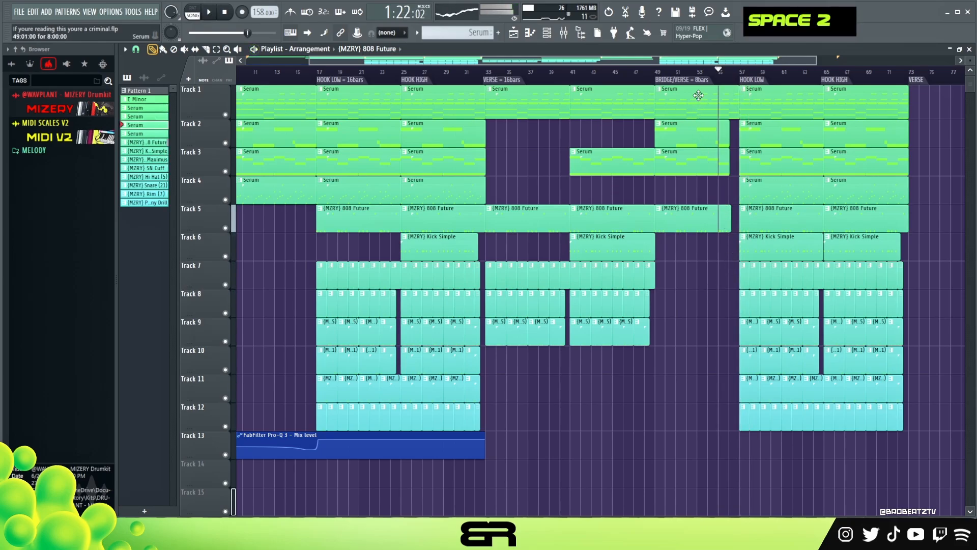
# Step: Copy the clips of bars 41 to 57 to bar 73, and extend the VERSE OUTRO Serum clips on tracks 2 and 3 to bar 89
pyautogui.scroll(-4, 736, 66)
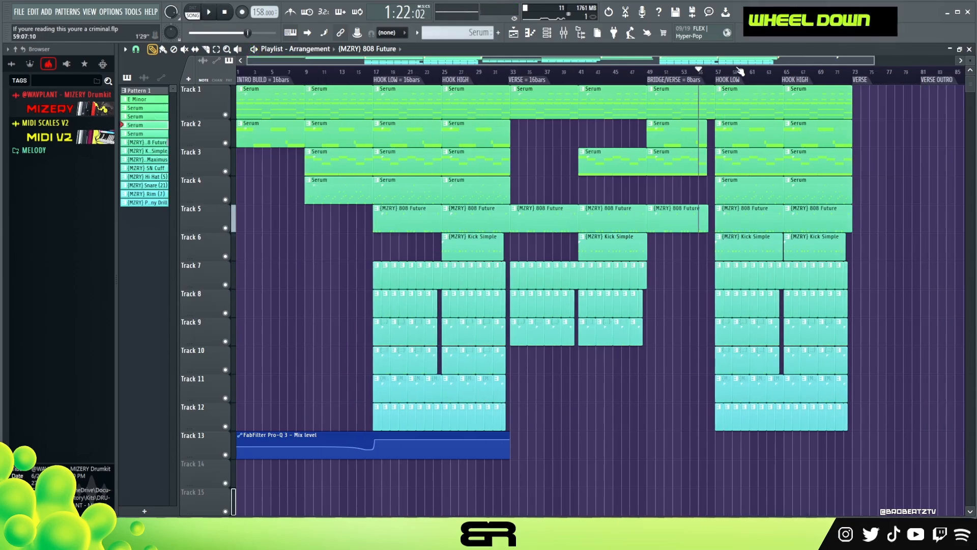
pyautogui.moveTo(524, 101); pyautogui.dragTo(413, 329)
pyautogui.moveTo(604, 379); pyautogui.dragTo(766, 108)
pyautogui.rightClick(766, 108)
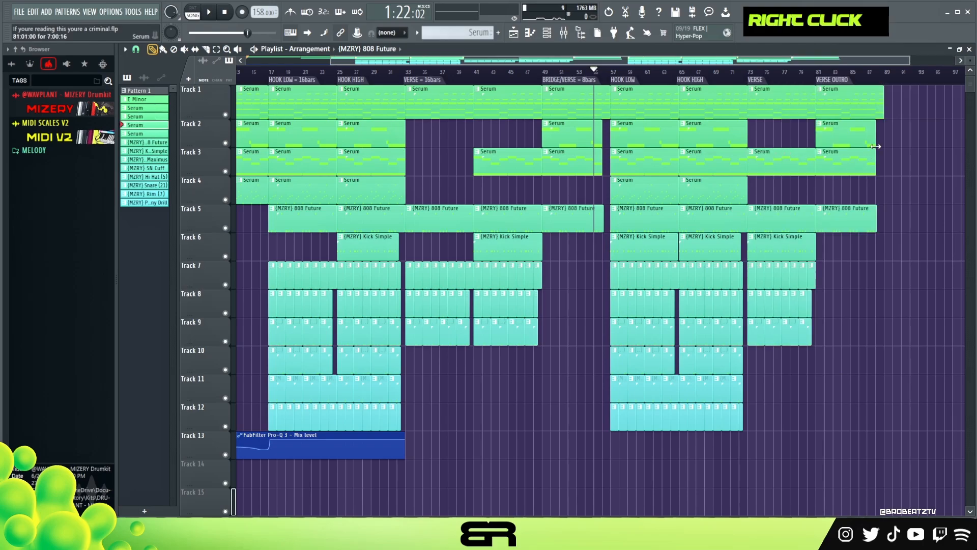
pyautogui.moveTo(876, 148); pyautogui.dragTo(884, 162)
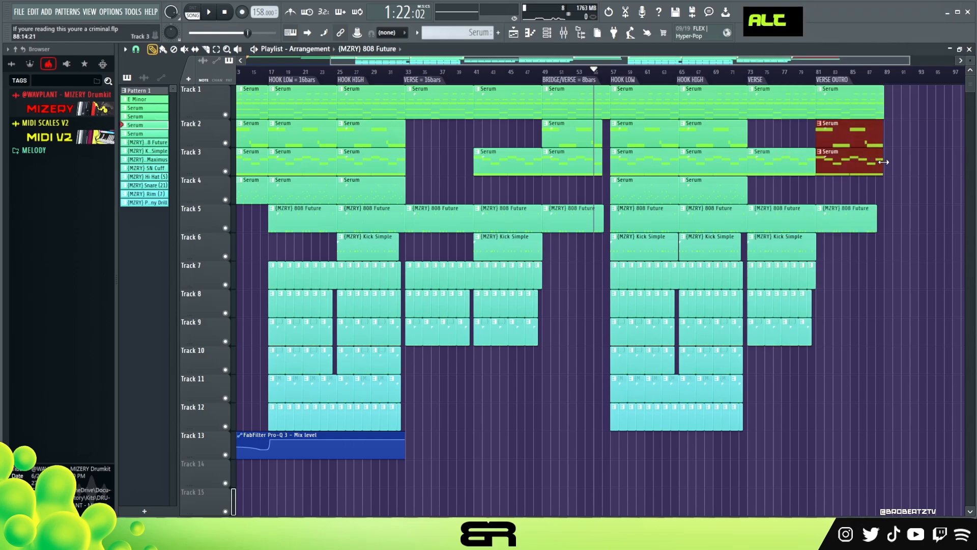
pyautogui.rightClick(894, 166)
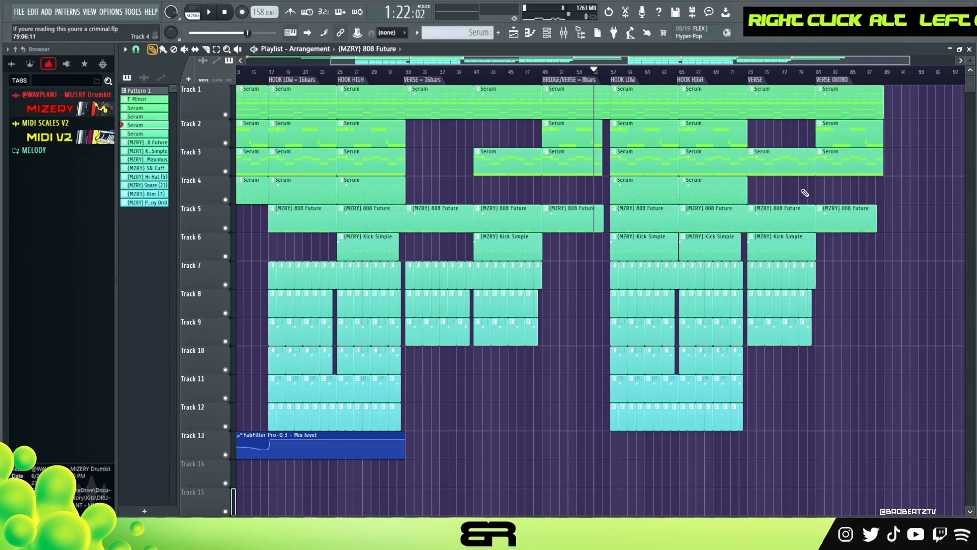
# Step: Create an automation clip for the volume of the Master mixer track
pyautogui.rightClick(172, 12)
pyautogui.rightClick(169, 17)
pyautogui.rightClick(911, 230)
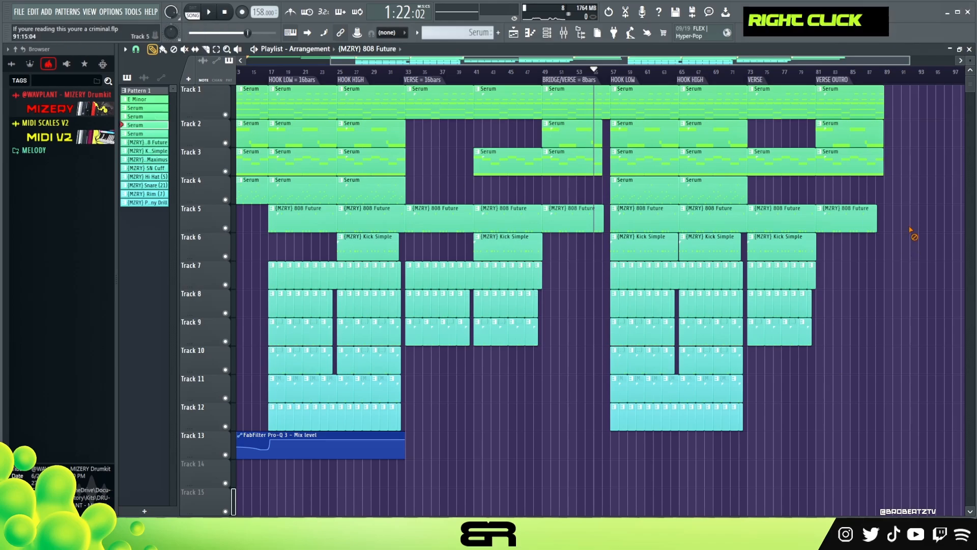
pyautogui.click(564, 34)
pyautogui.rightClick(291, 187)
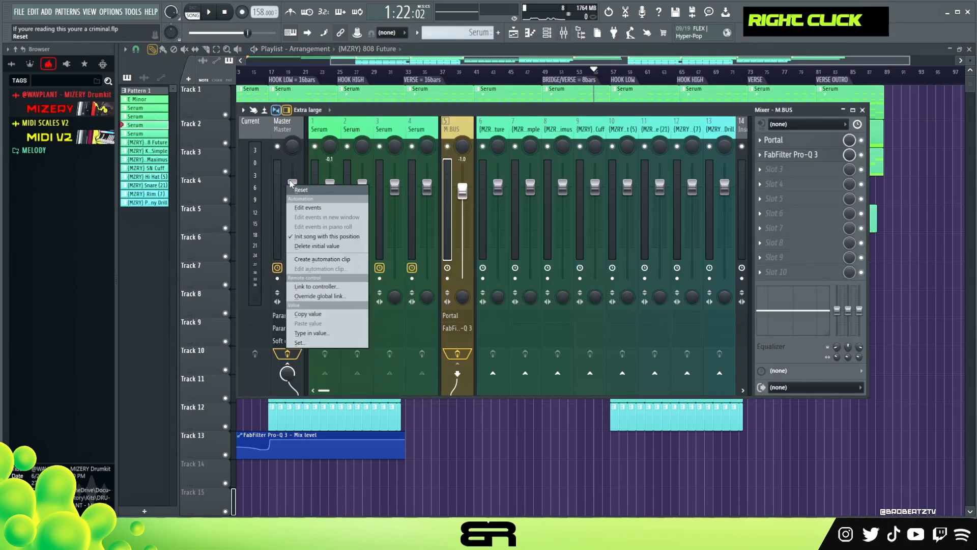
pyautogui.doubleClick(291, 184)
pyautogui.rightClick(290, 189)
pyautogui.click(329, 264)
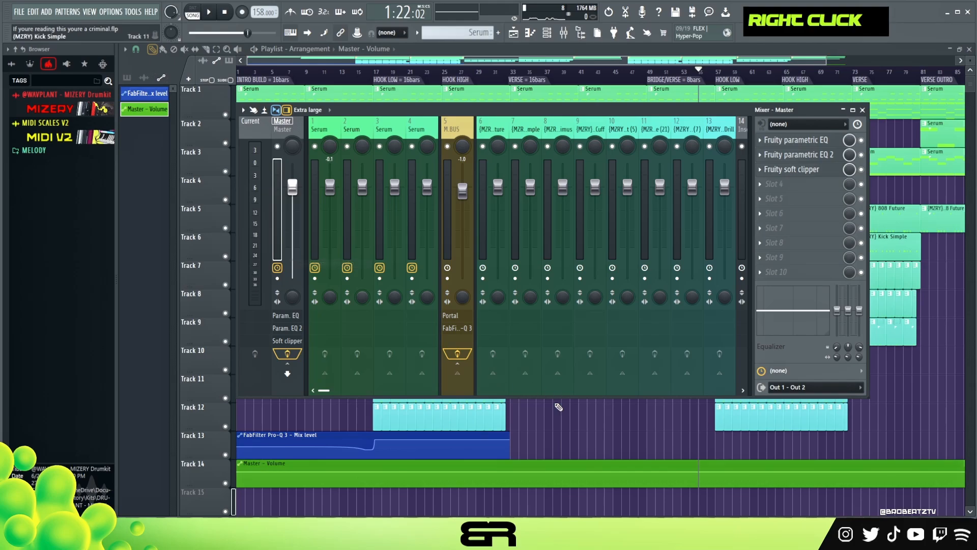
# Step: Trim the Master volume automation clip to end at bar 89 and shape a fade-out from bar 81 down to 0%
pyautogui.hscroll(6, 779, 424)
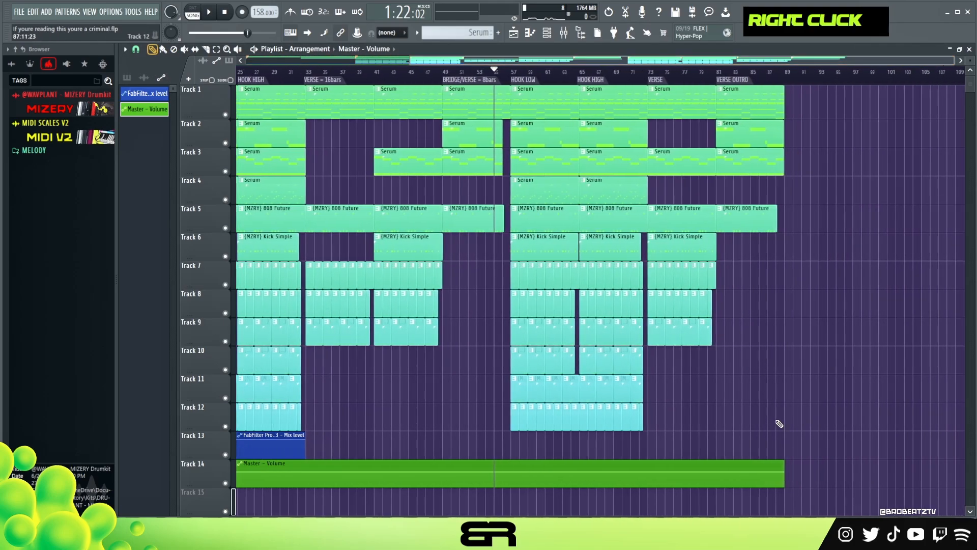
pyautogui.press('ctrl')
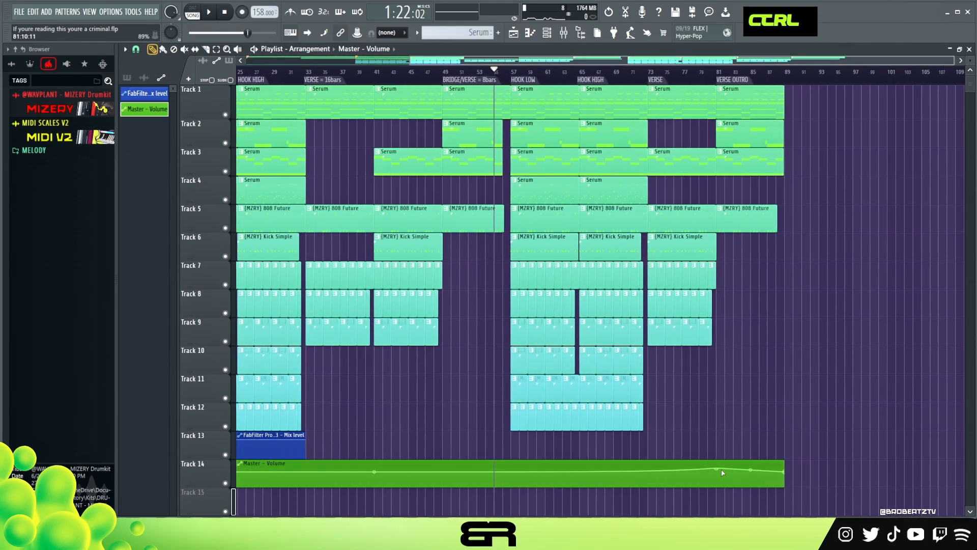
pyautogui.rightClick(720, 474)
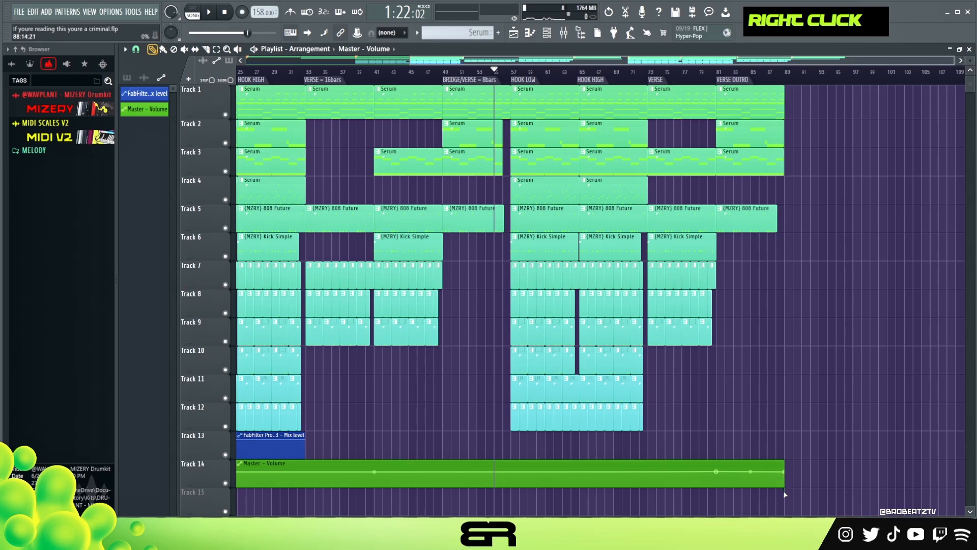
# Step: Delete the kick clip from the second VERSE at bar 73 while playing through to the outro
pyautogui.press('space')
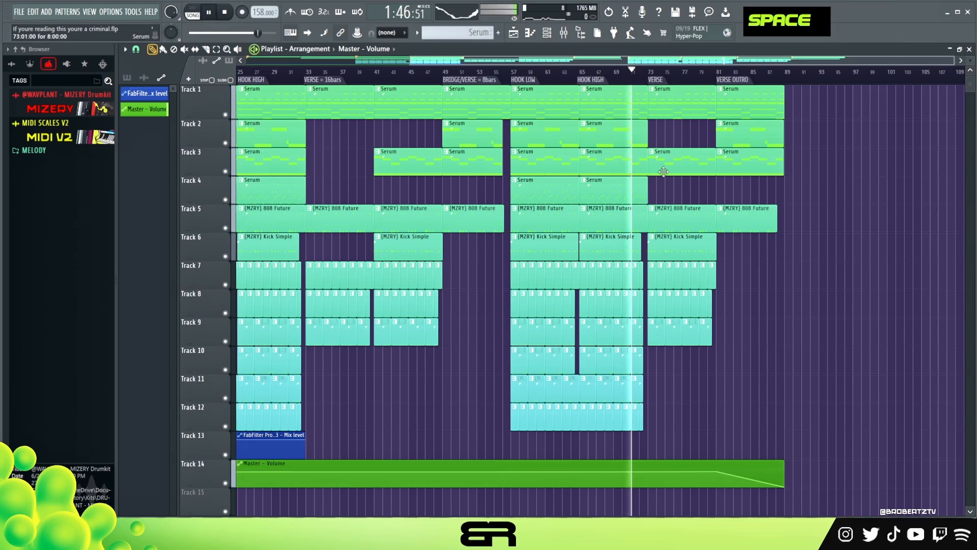
pyautogui.rightClick(680, 253)
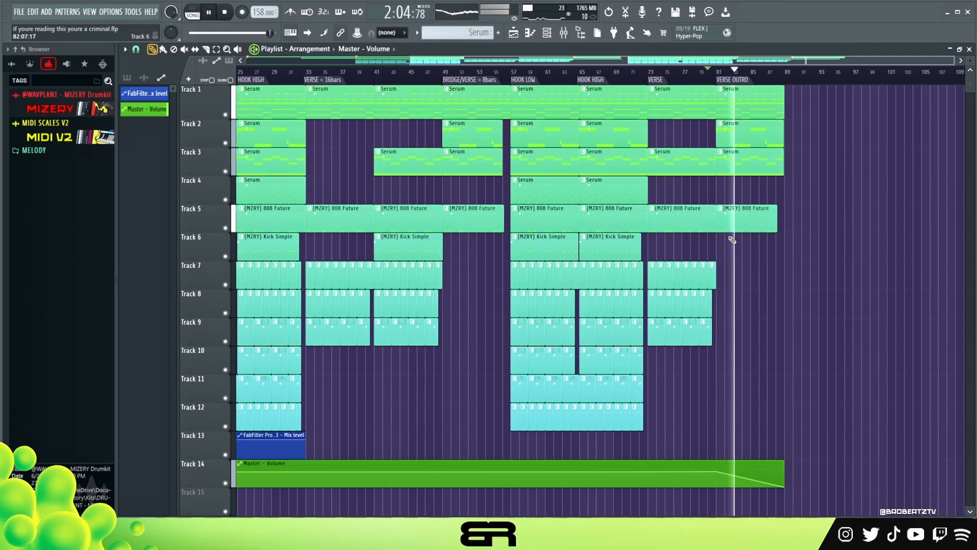
pyautogui.press('space')
# Step: Examine the finished arrangement section by section, from INTRO BUILD through the hooks, verses and bridge to VERSE OUTRO
pyautogui.moveTo(781, 64); pyautogui.dragTo(579, 64)
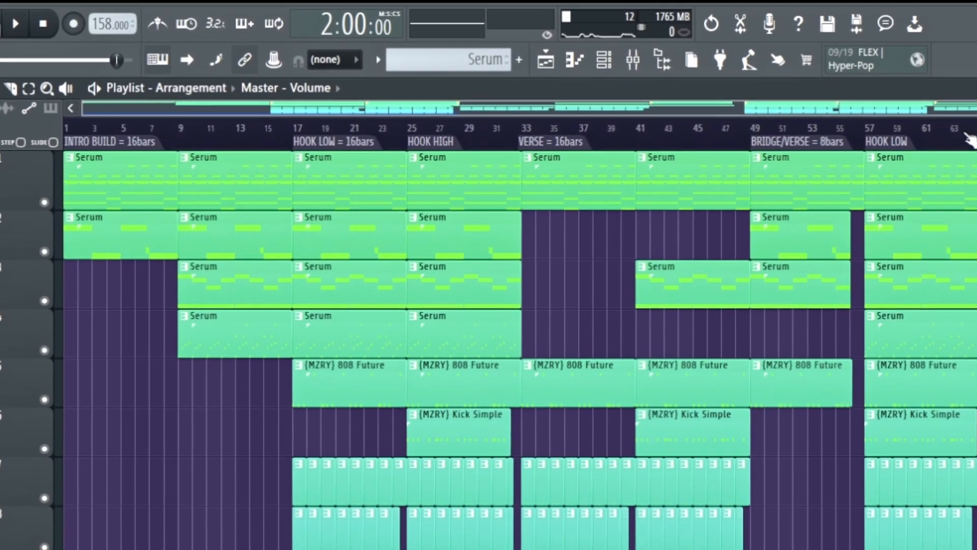
pyautogui.scroll(3, 968, 136)
pyautogui.moveTo(855, 108); pyautogui.dragTo(424, 125)
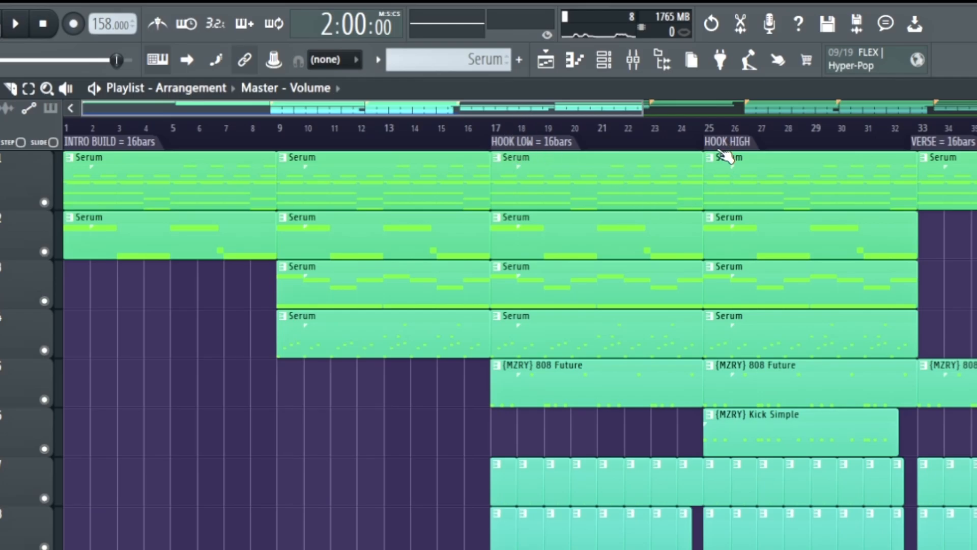
pyautogui.moveTo(551, 105); pyautogui.dragTo(769, 117)
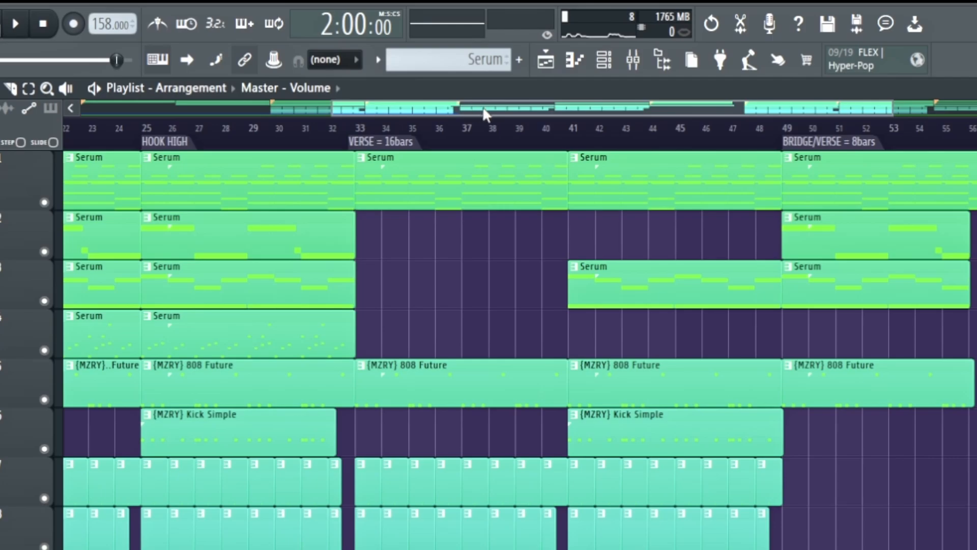
pyautogui.moveTo(483, 109); pyautogui.dragTo(531, 112)
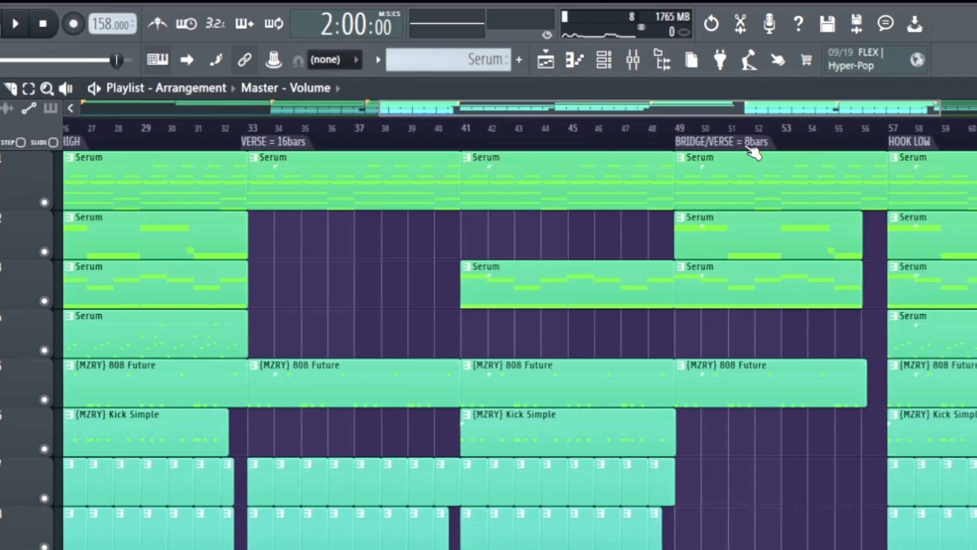
pyautogui.moveTo(836, 105); pyautogui.dragTo(915, 126)
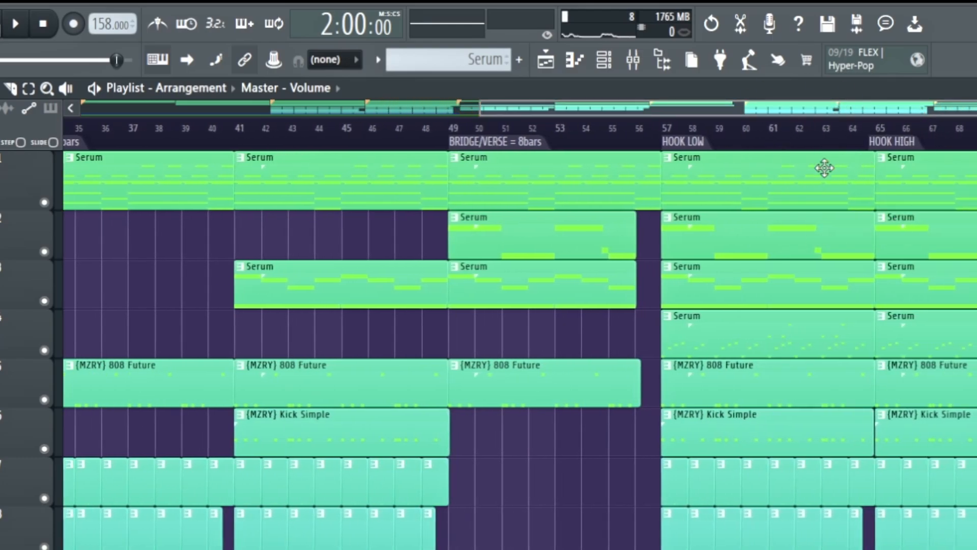
pyautogui.hscroll(6, 799, 153)
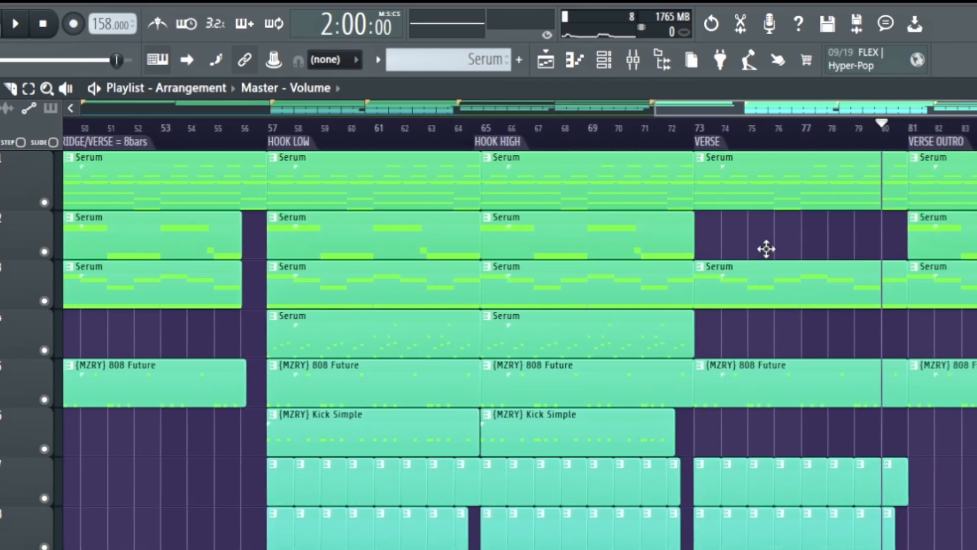
pyautogui.moveTo(814, 112); pyautogui.dragTo(176, 107)
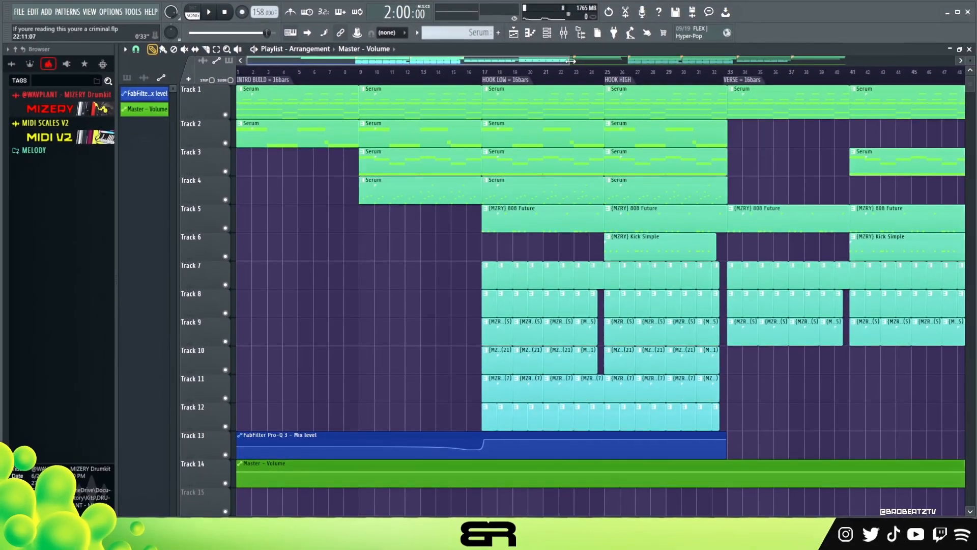
pyautogui.moveTo(584, 71); pyautogui.dragTo(826, 74)
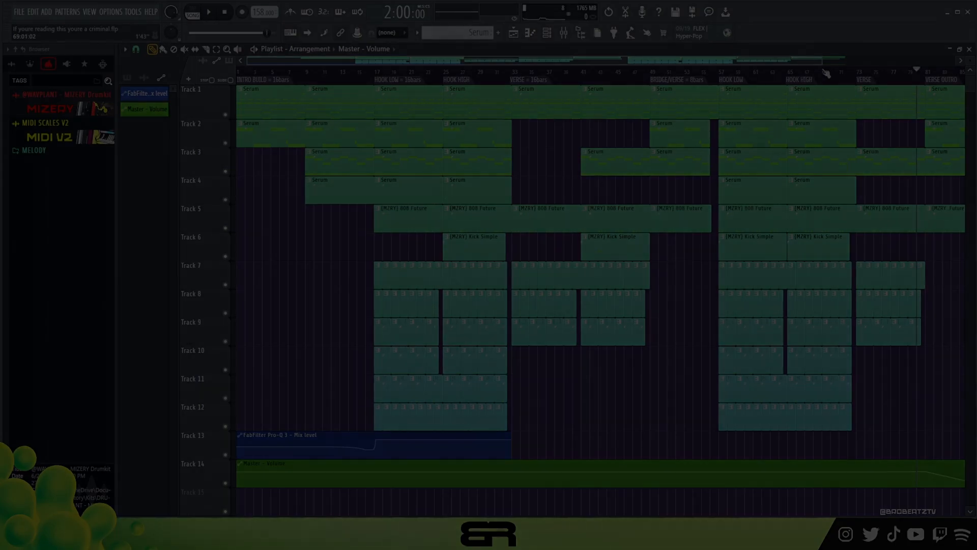